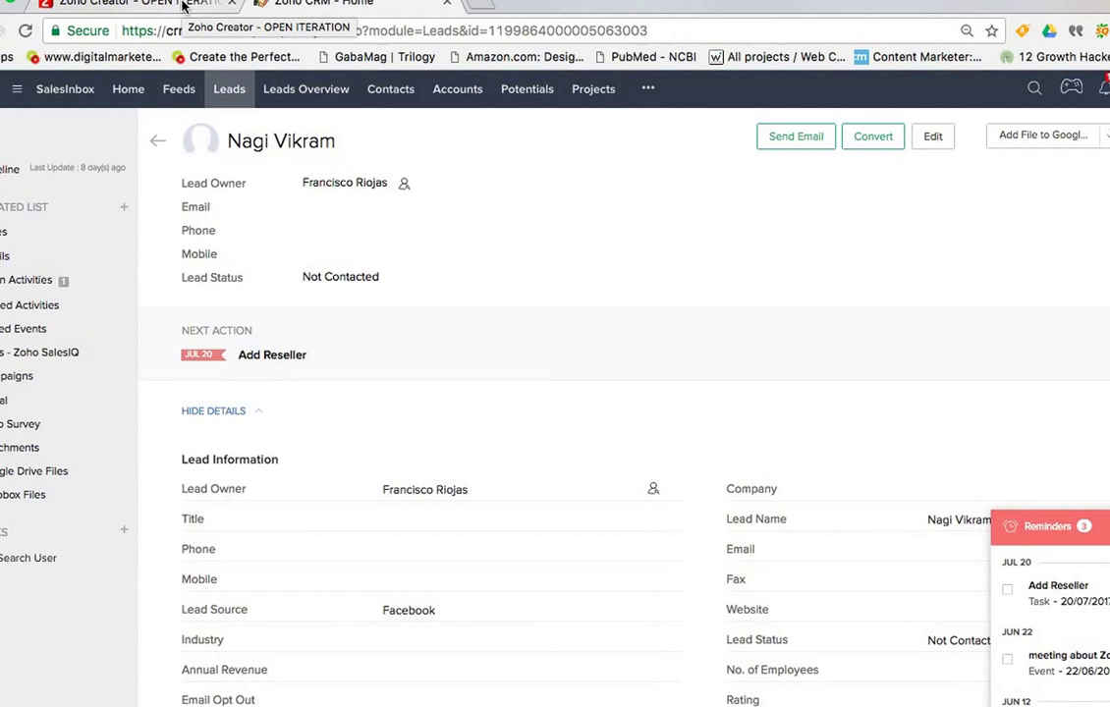
{"action": "left_click", "coordinate": [183, 6]}
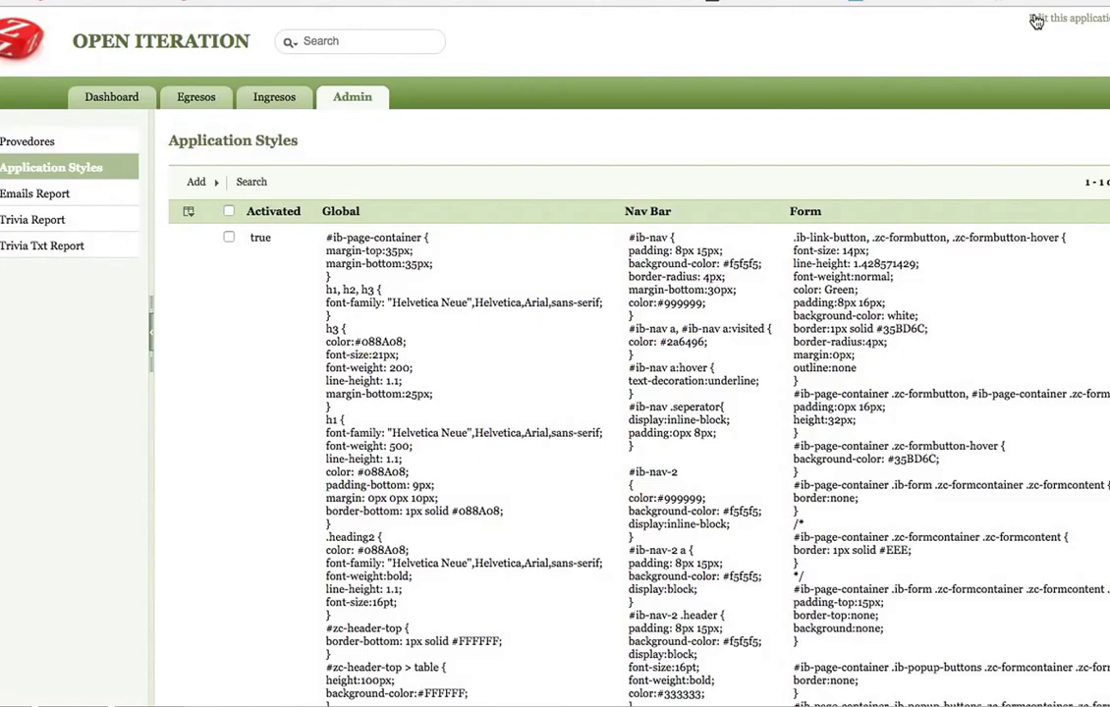
Start a blank form named 'Related List', file it under the Admin section, and create it.
{"action": "left_click", "coordinate": [1036, 21]}
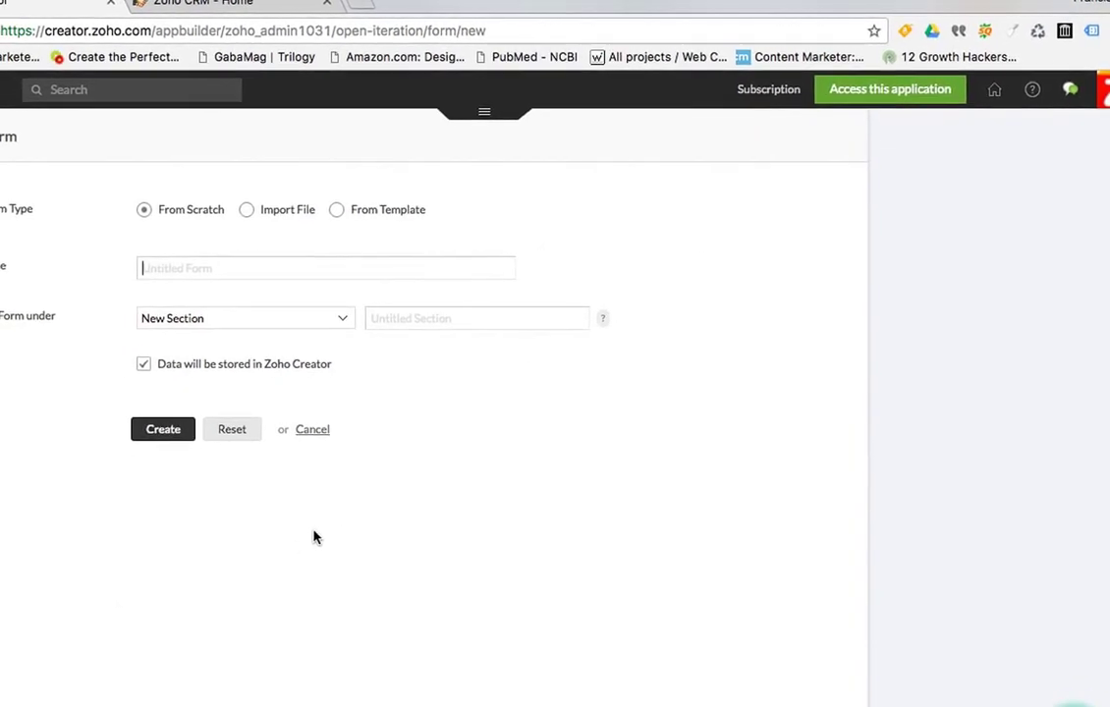
{"action": "type", "text": "Related List"}
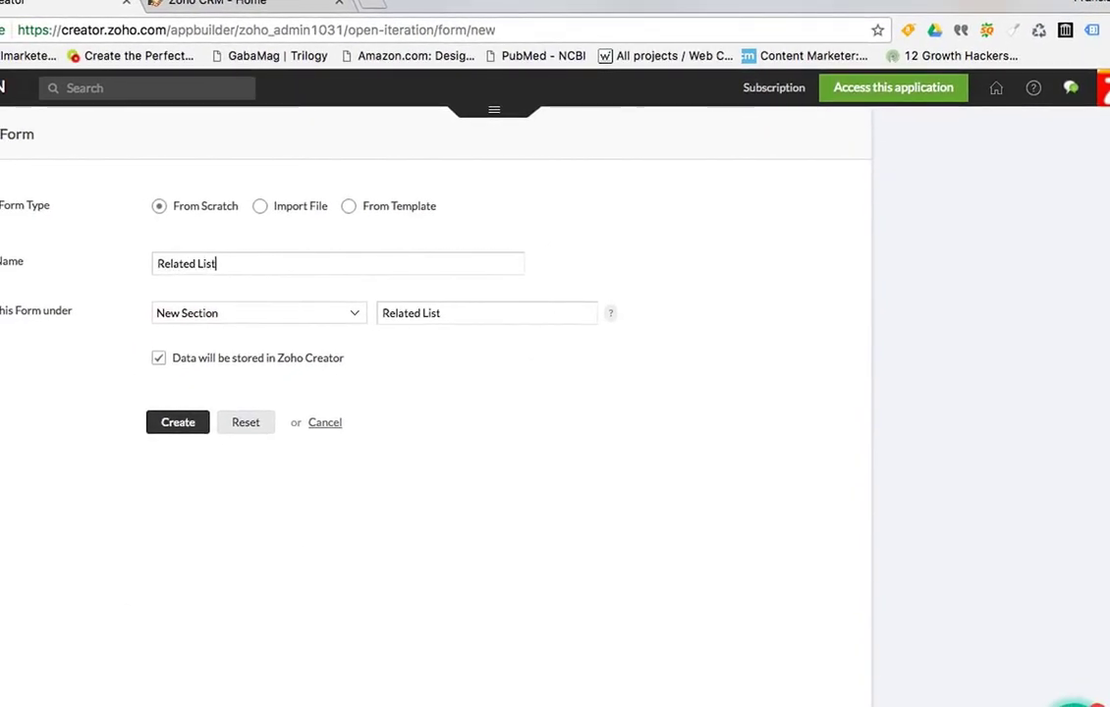
{"action": "left_click", "coordinate": [262, 314]}
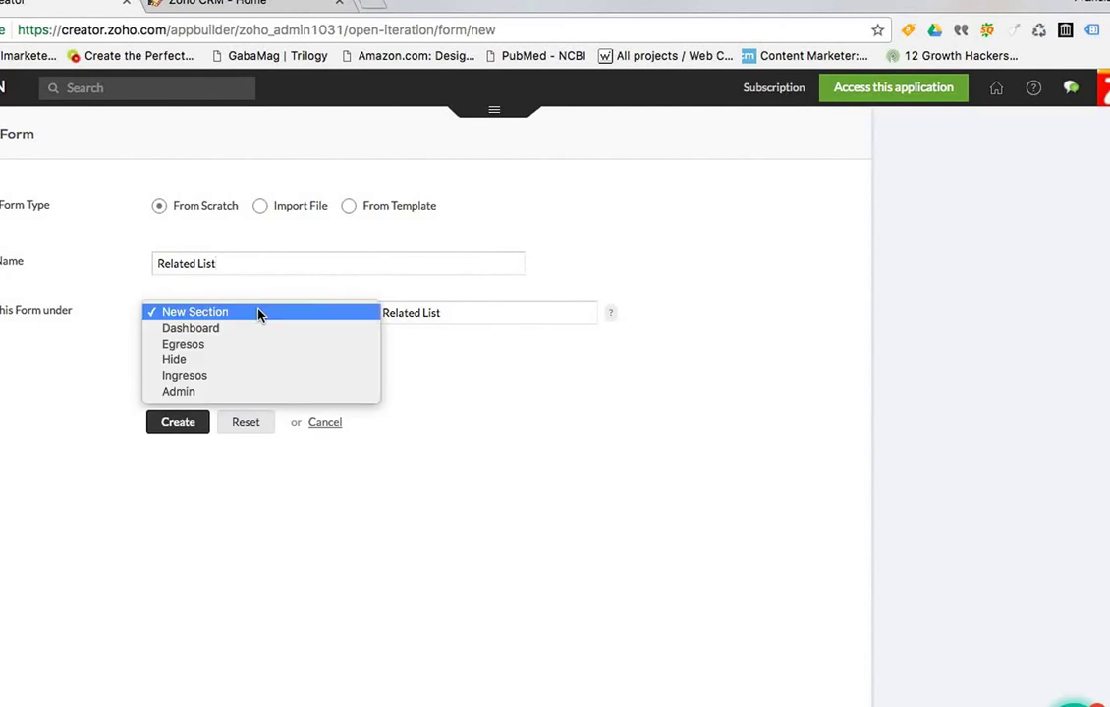
{"action": "left_click", "coordinate": [196, 391]}
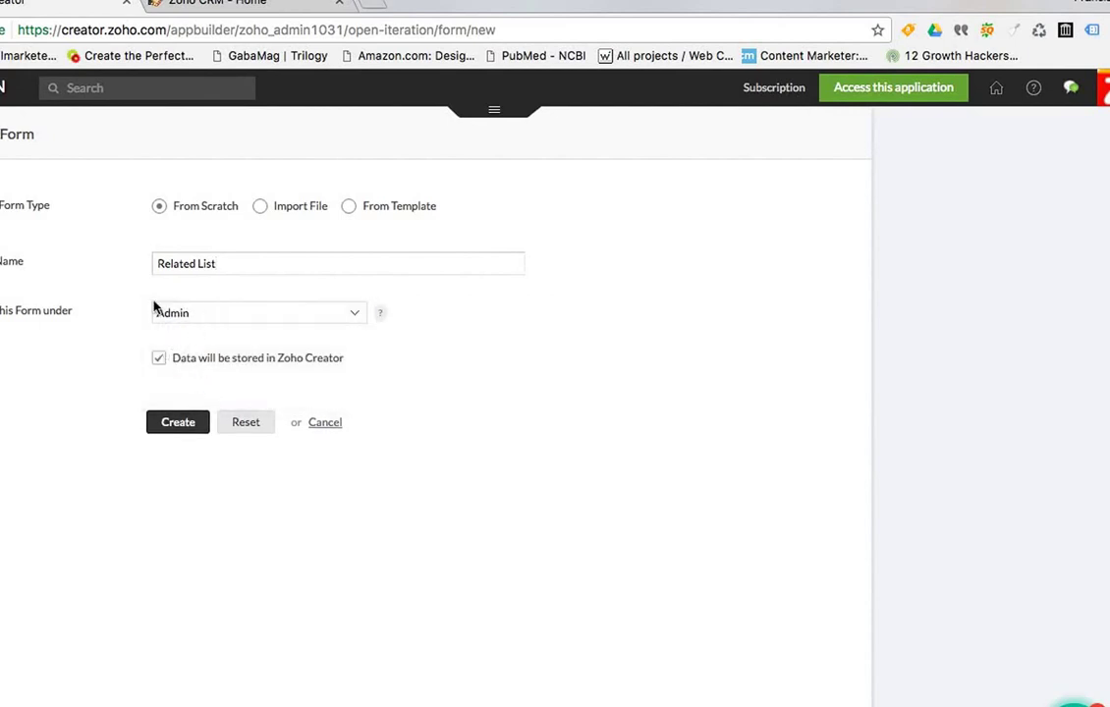
{"action": "left_click", "coordinate": [182, 426]}
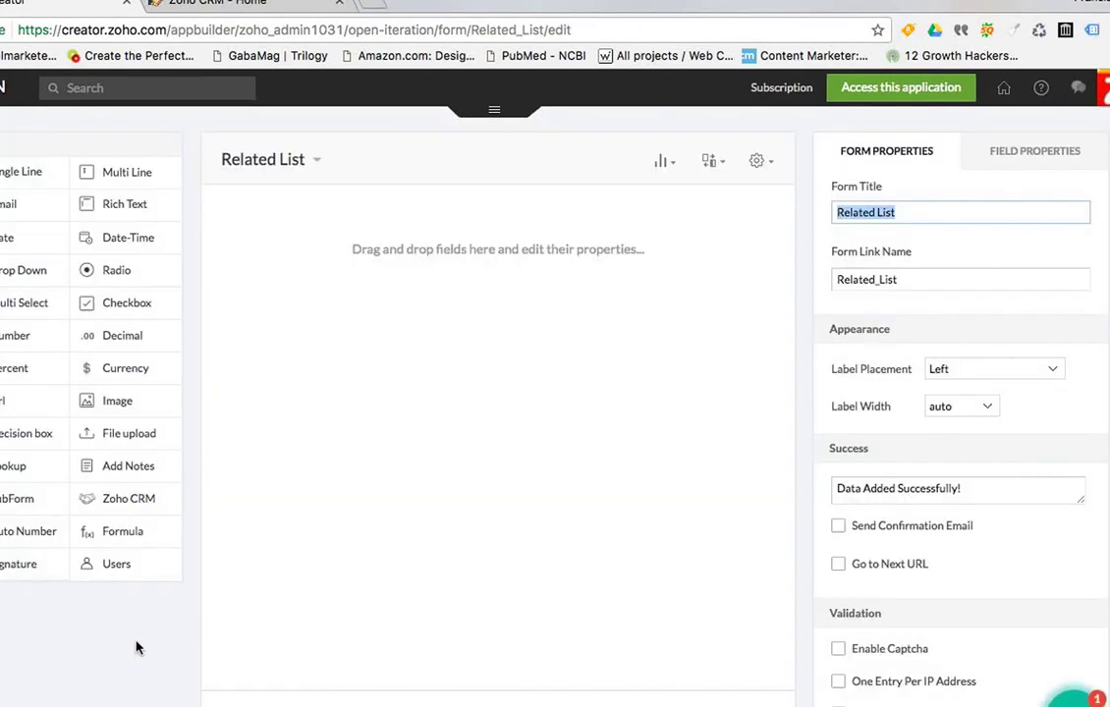
Add a Zoho CRM field linked to the Leads module and rename it 'ZCRM Lead Name'.
{"action": "left_click_drag", "start_coordinate": [113, 497], "coordinate": [438, 334]}
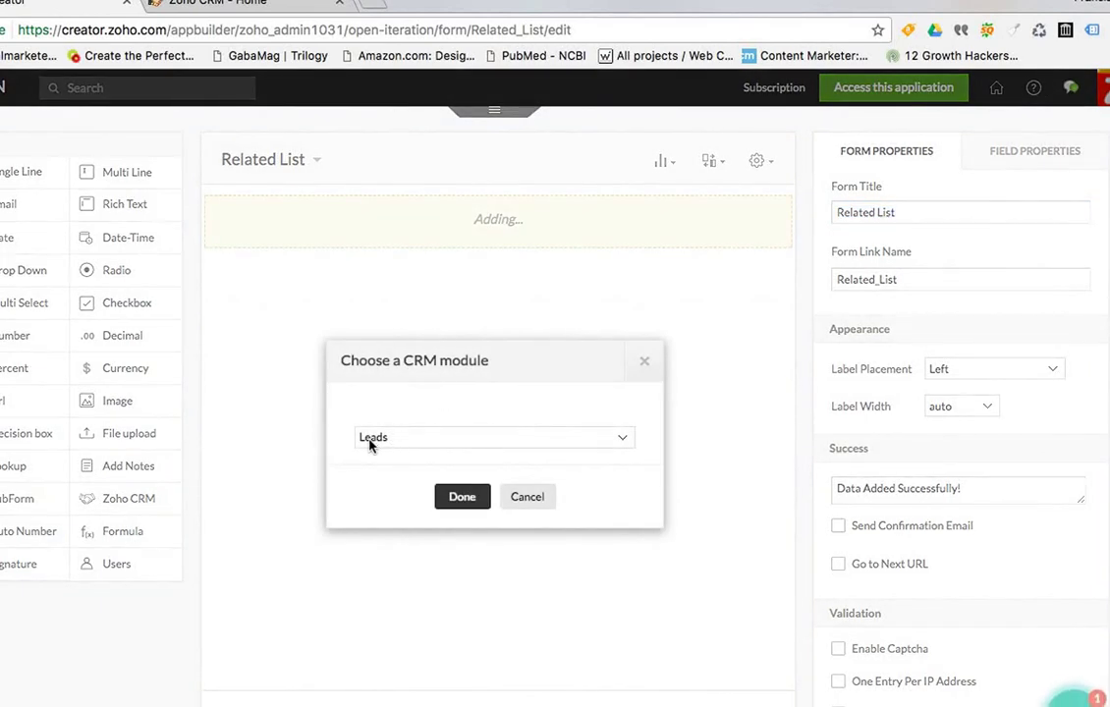
{"action": "left_click", "coordinate": [452, 499]}
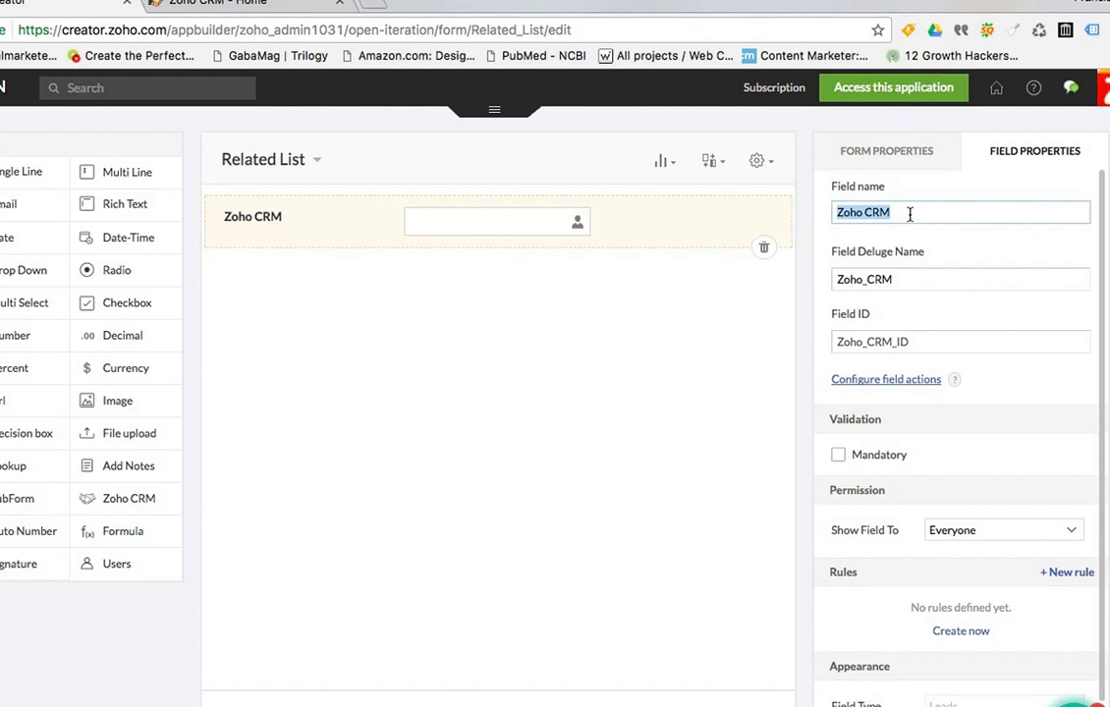
{"action": "type", "text": "ZCRM Lead N"}
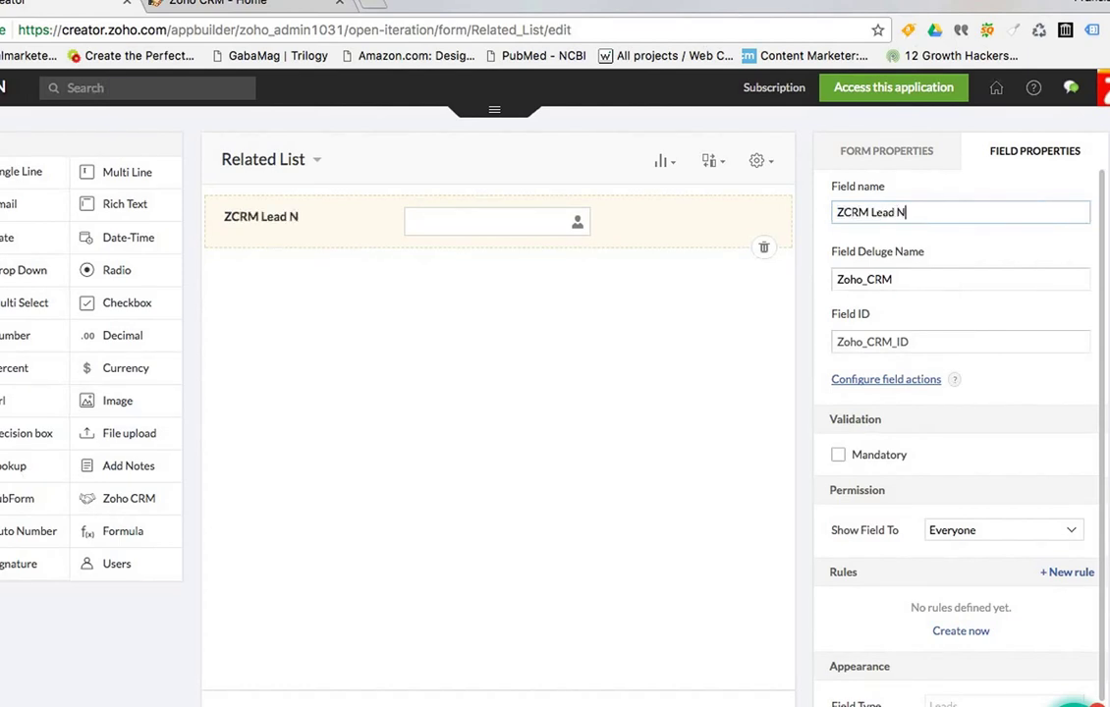
{"action": "type", "text": "ame"}
{"action": "key", "text": "Tab"}
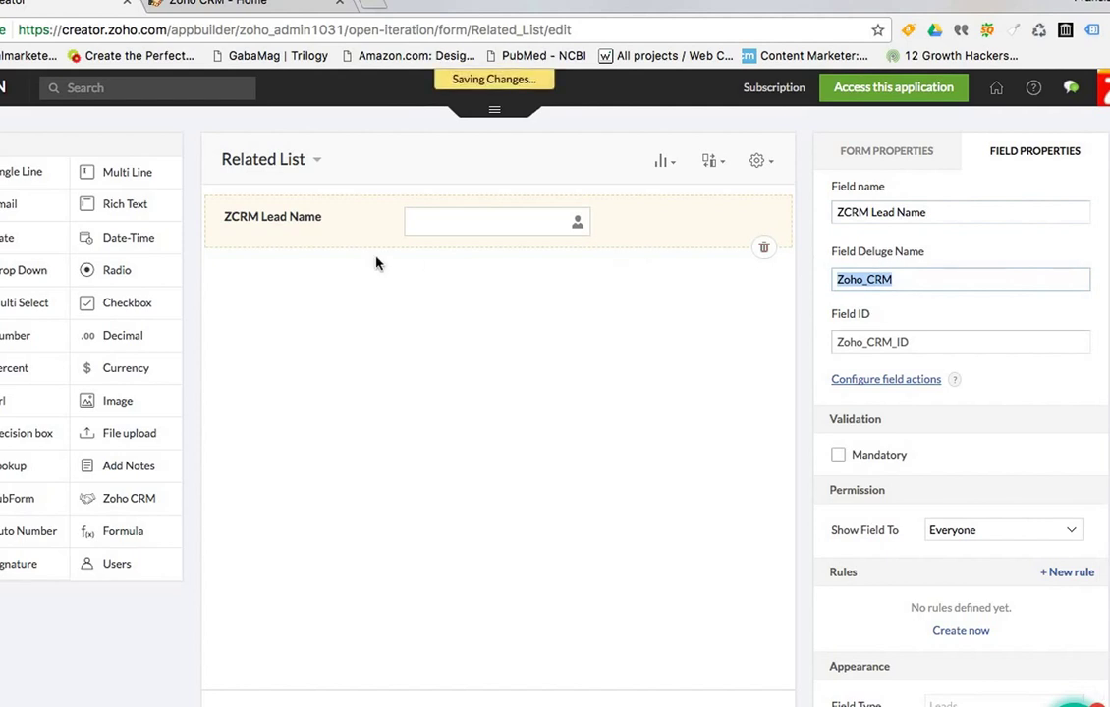
Add an Email field and a single-choice radio field named 'Gender' below it.
{"action": "left_click_drag", "start_coordinate": [49, 211], "coordinate": [444, 284]}
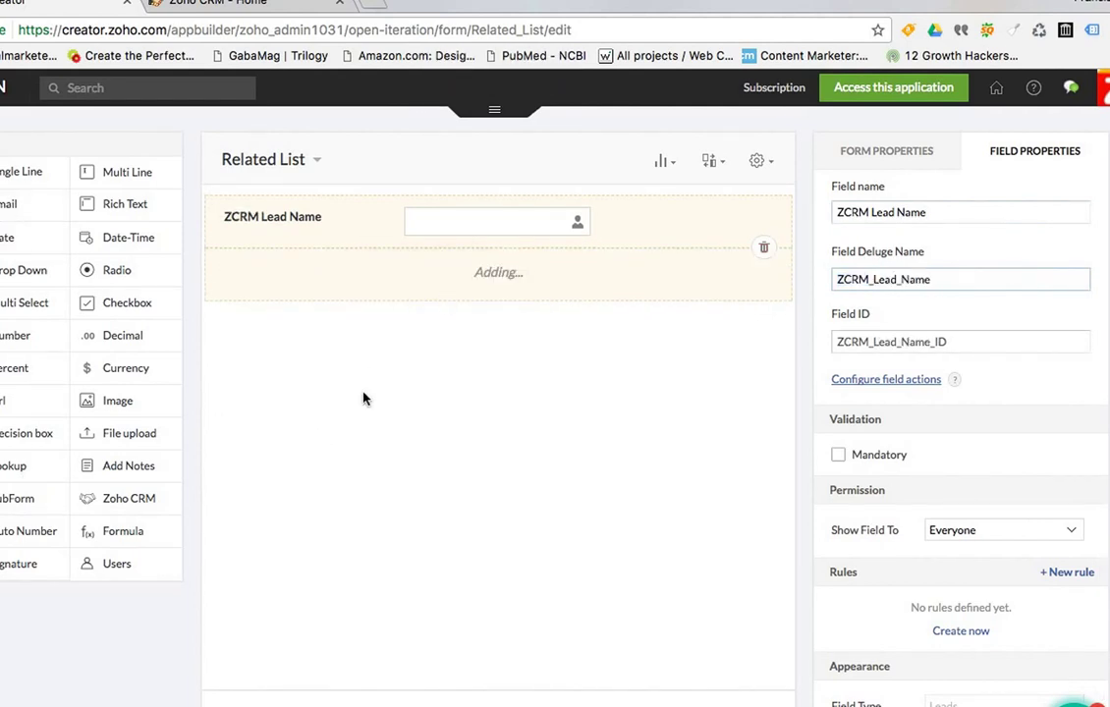
{"action": "mouse_move", "coordinate": [129, 272]}
{"action": "left_mouse_down"}
{"action": "mouse_move", "coordinate": [470, 321]}
{"action": "mouse_move", "coordinate": [481, 365]}
{"action": "left_mouse_up"}
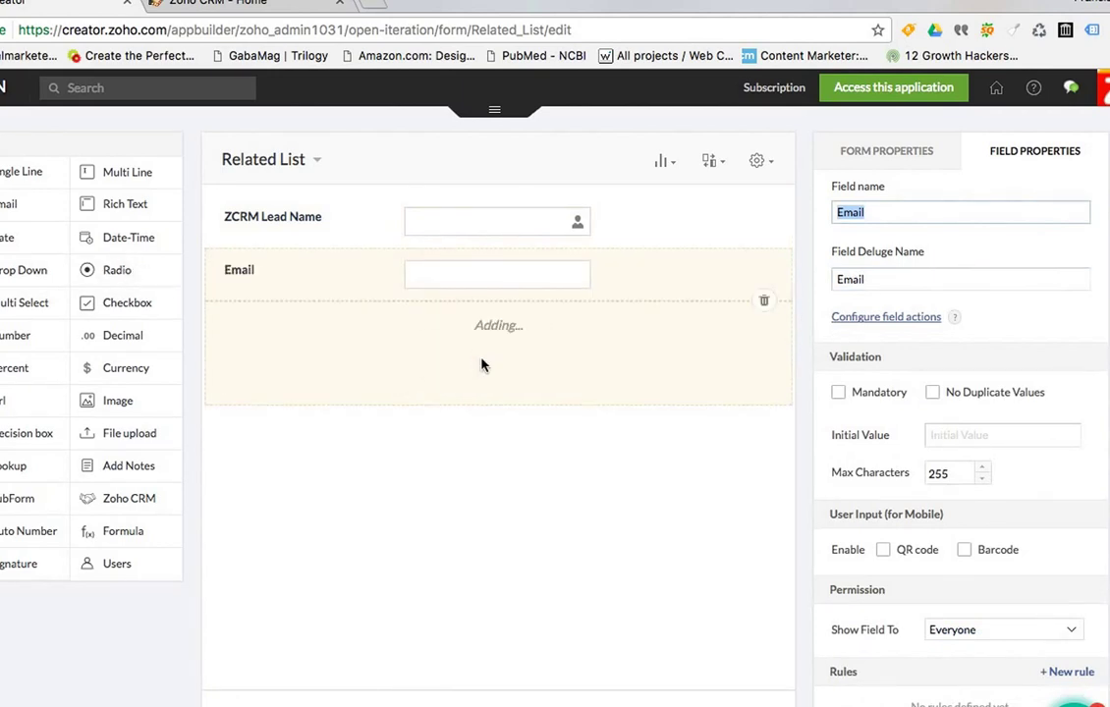
{"action": "type", "text": "G"}
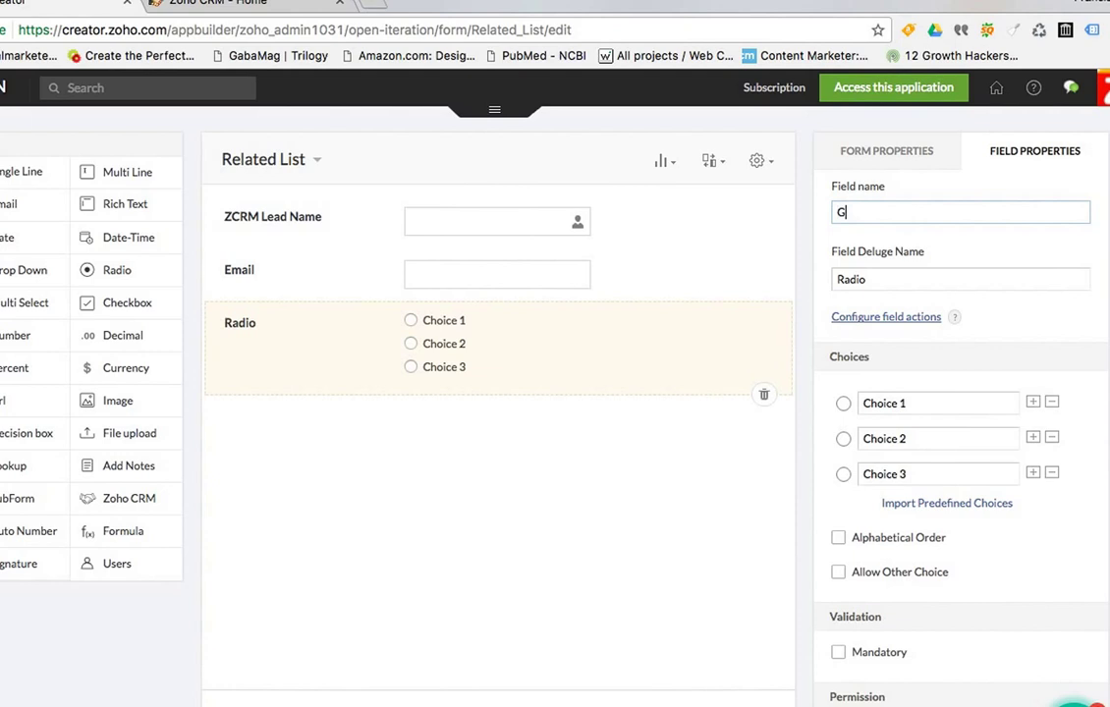
{"action": "type", "text": "ender"}
{"action": "key", "text": "Tab"}
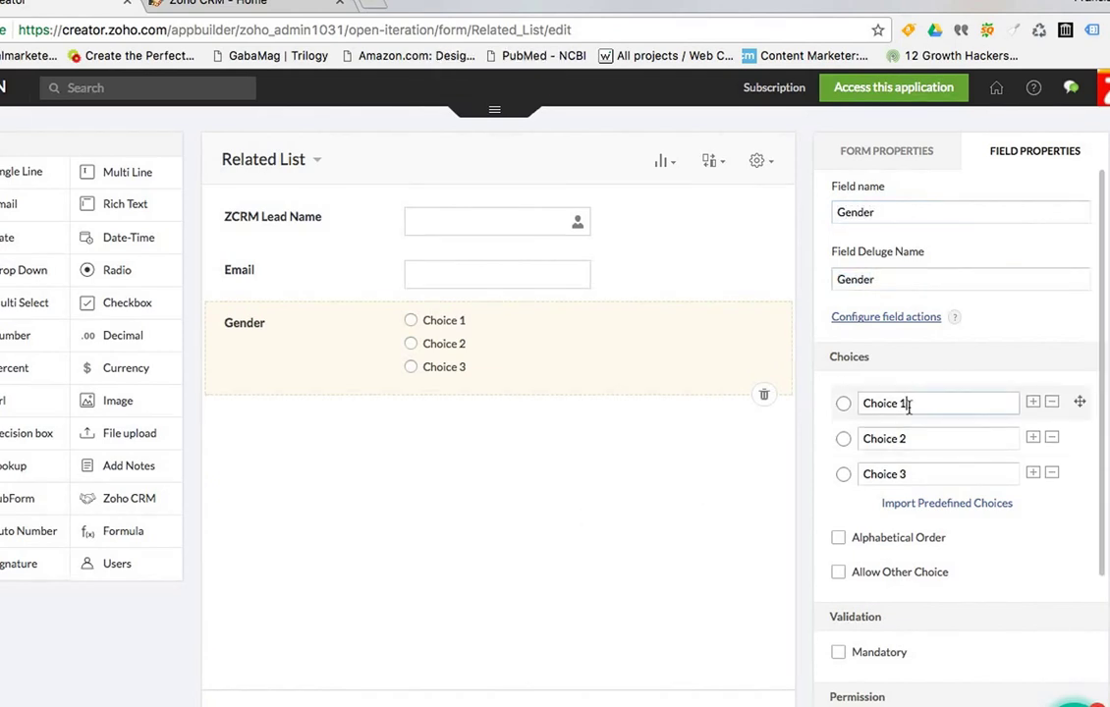
Give Gender only the choices Male and Female, laid out in two columns.
{"action": "left_click_drag", "start_coordinate": [906, 403], "coordinate": [850, 402]}
{"action": "type", "text": "male"}
{"action": "key", "text": "ctrl+a"}
{"action": "type", "text": "Male"}
{"action": "key", "text": "Tab"}
{"action": "type", "text": "Fema"}
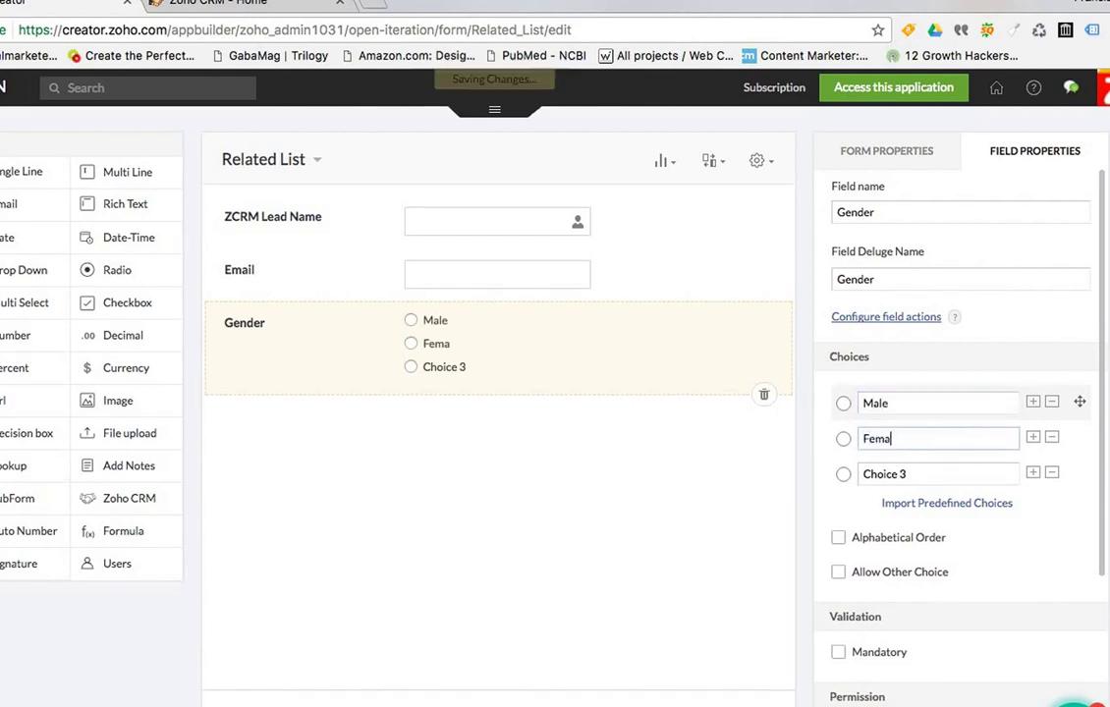
{"action": "type", "text": "le"}
{"action": "key", "text": "Tab"}
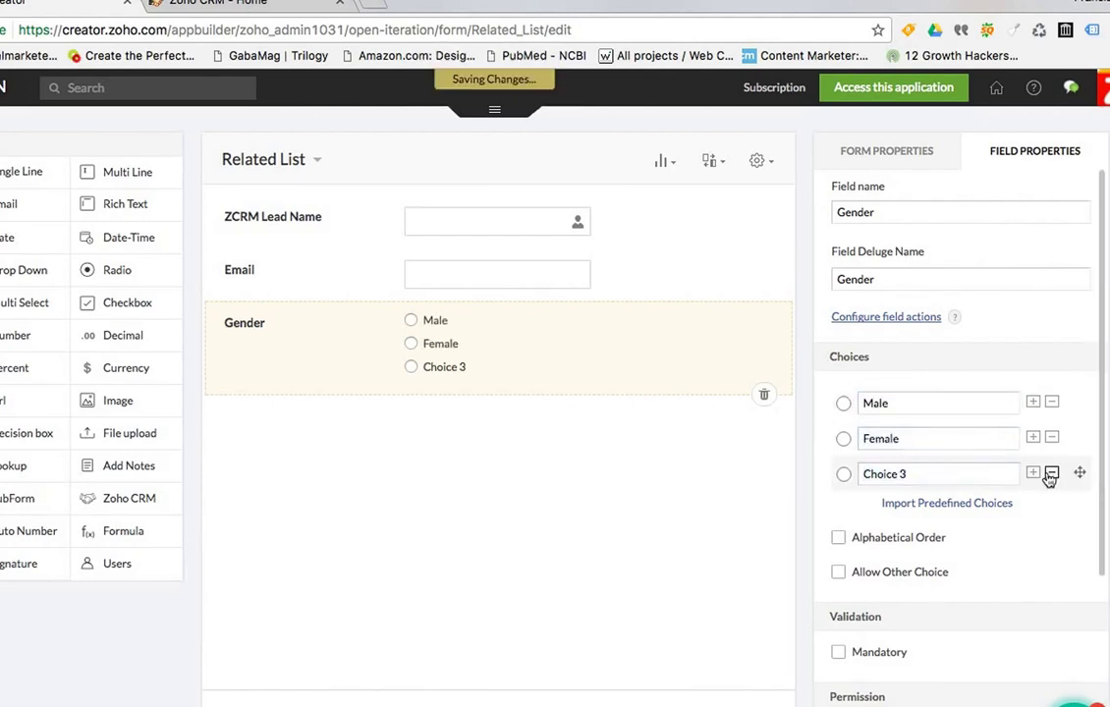
{"action": "left_click", "coordinate": [1051, 473]}
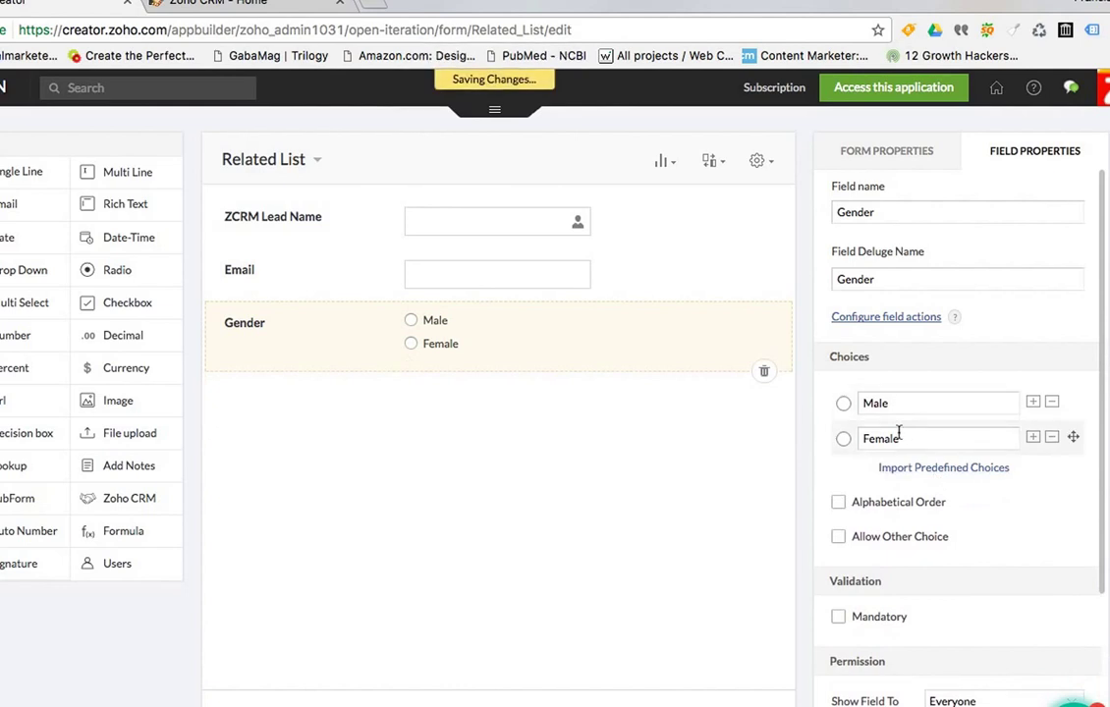
{"action": "scroll", "coordinate": [895, 442], "scroll_direction": "down", "scroll_amount": 5}
{"action": "left_click", "coordinate": [942, 669]}
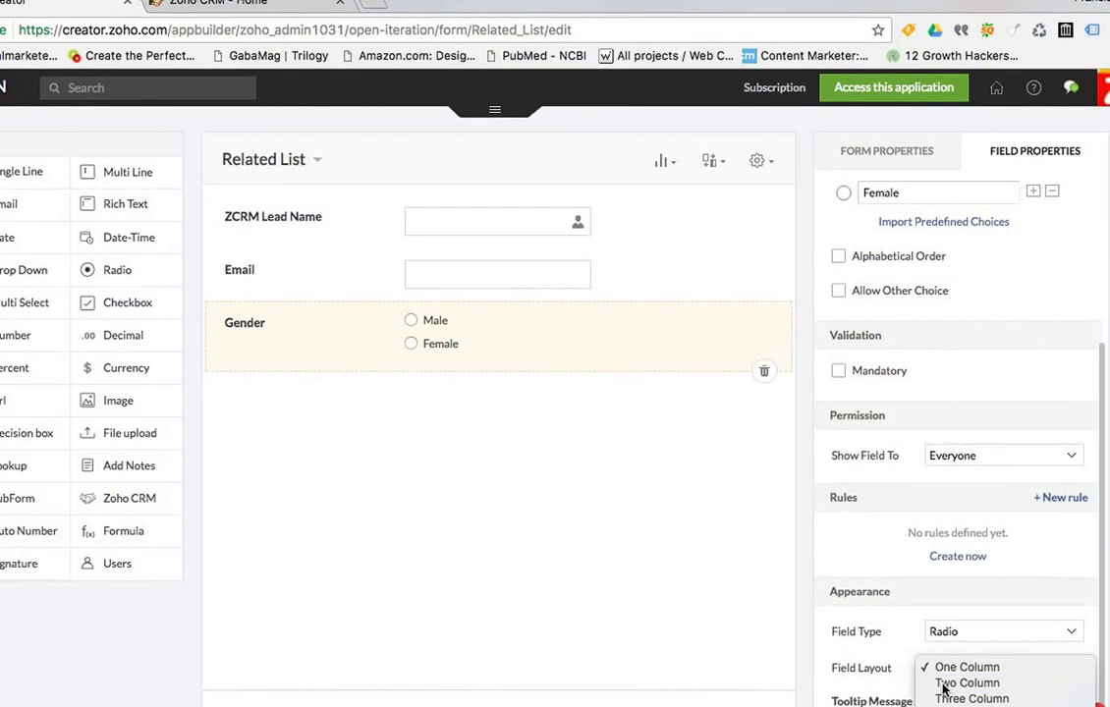
{"action": "left_click", "coordinate": [944, 683]}
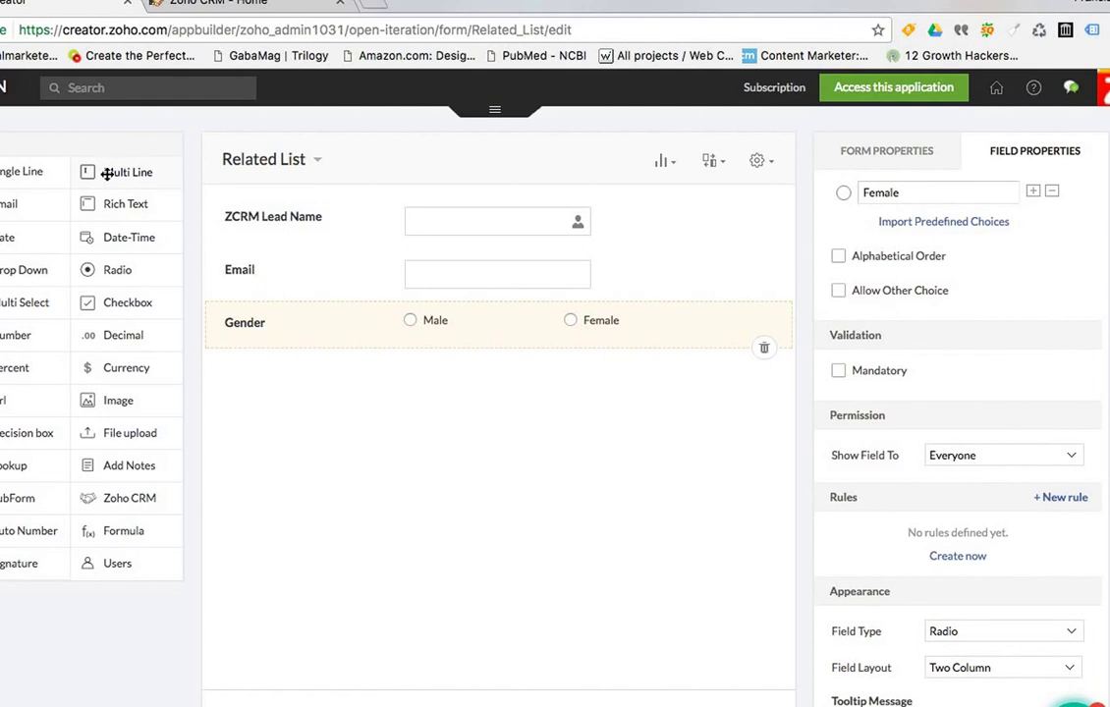
Add a multi-line text field named 'Notes' below Gender.
{"action": "left_click_drag", "start_coordinate": [108, 174], "coordinate": [471, 415]}
{"action": "type", "text": "Notes"}
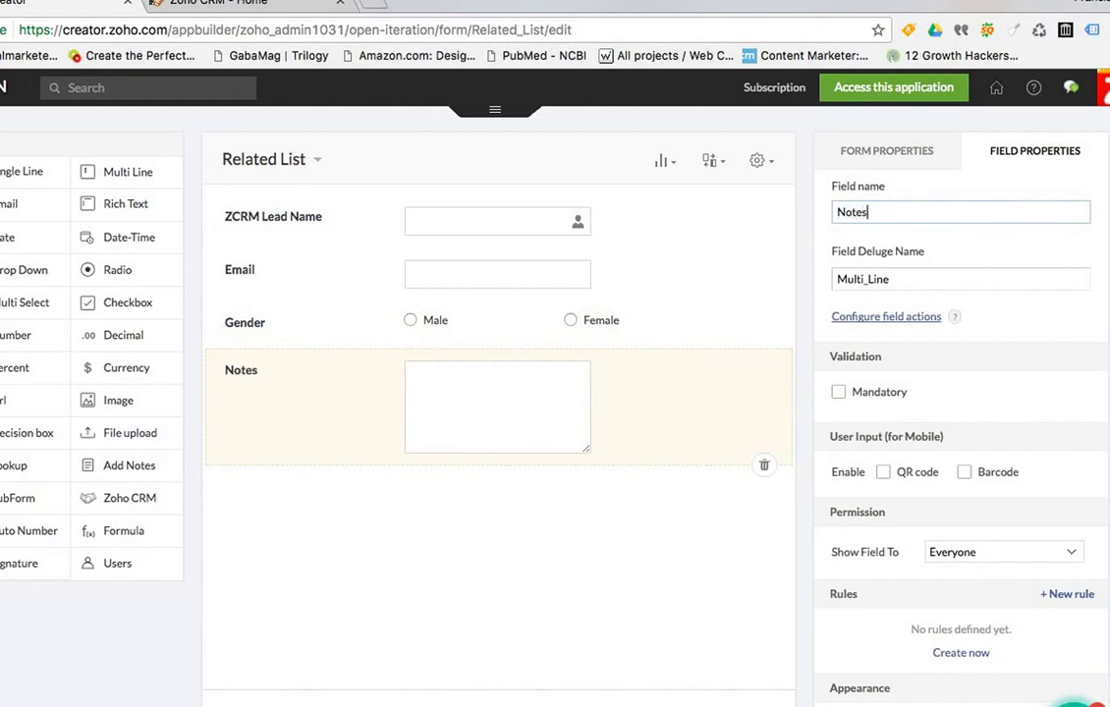
{"action": "left_click", "coordinate": [438, 518]}
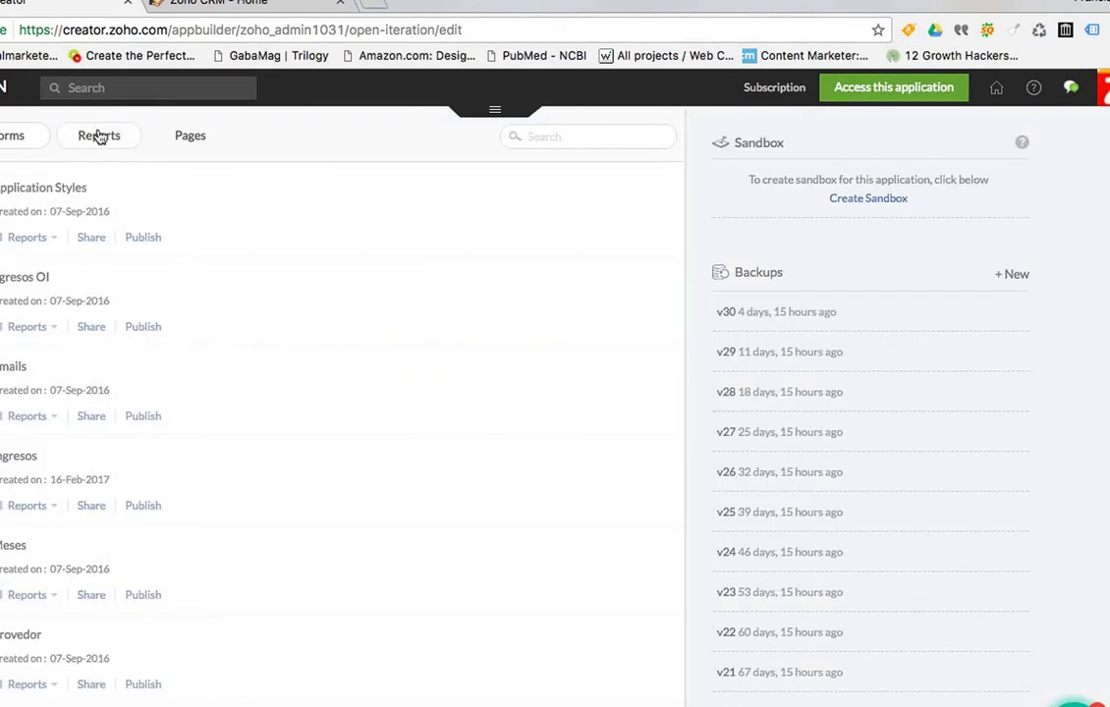
Save the Related List Report's Restrict Visibility settings unchanged, then open the live application.
{"action": "left_click", "coordinate": [98, 135]}
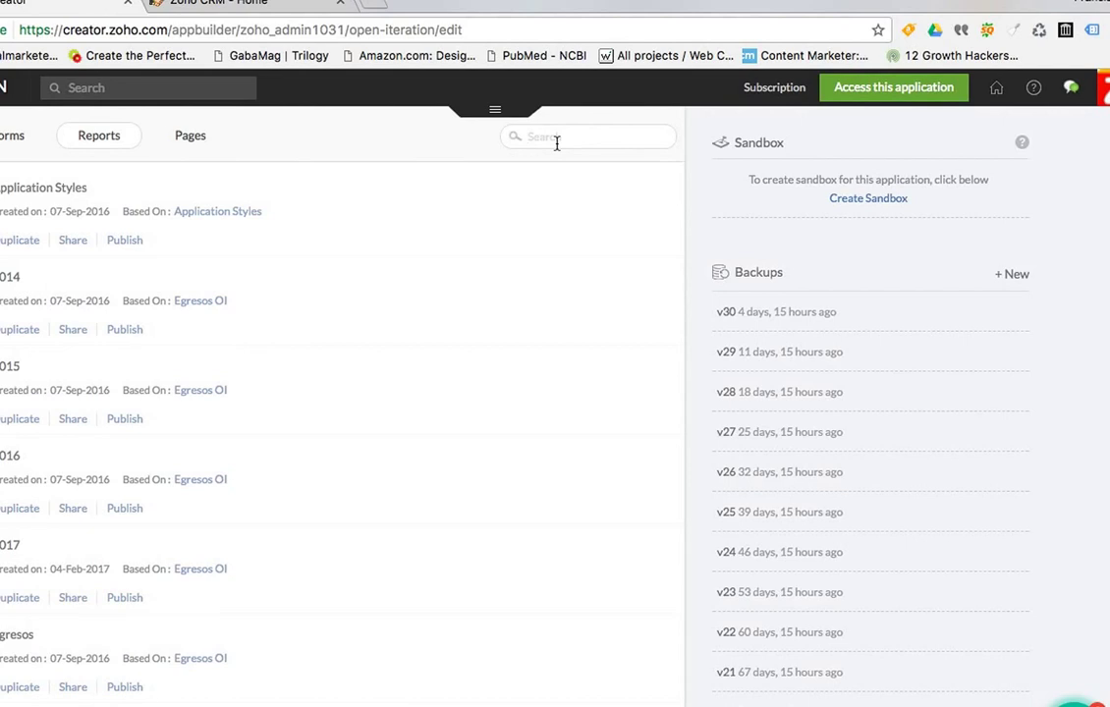
{"action": "type", "text": "related"}
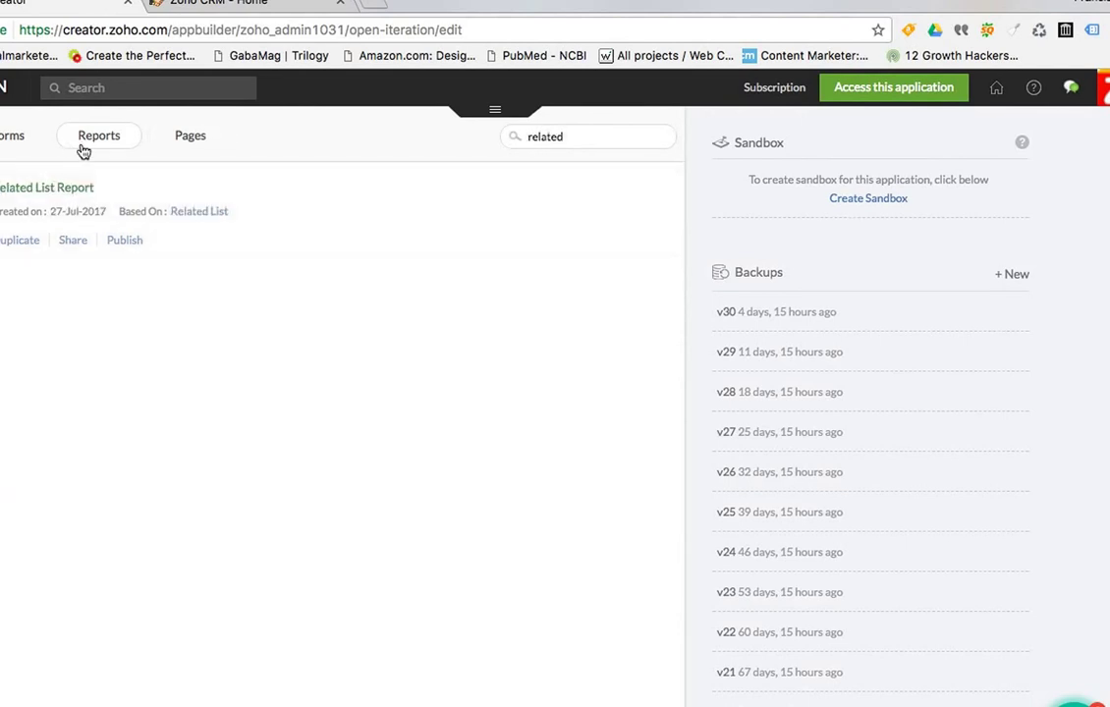
{"action": "mouse_move", "coordinate": [294, 211]}
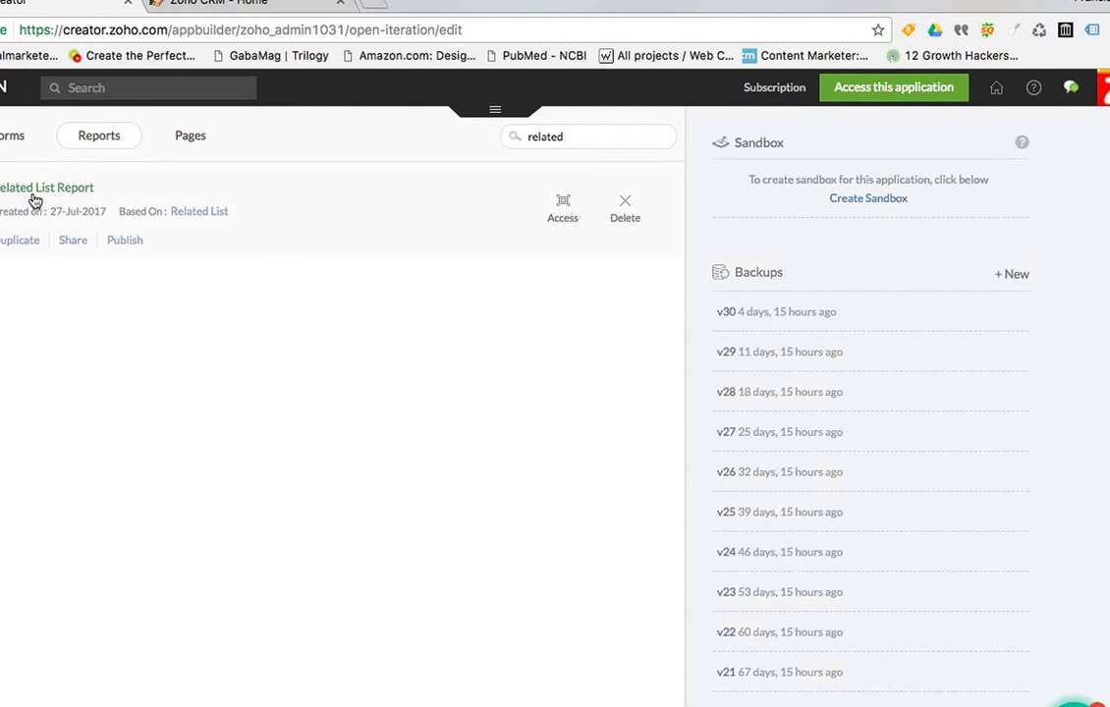
{"action": "left_click", "coordinate": [64, 196]}
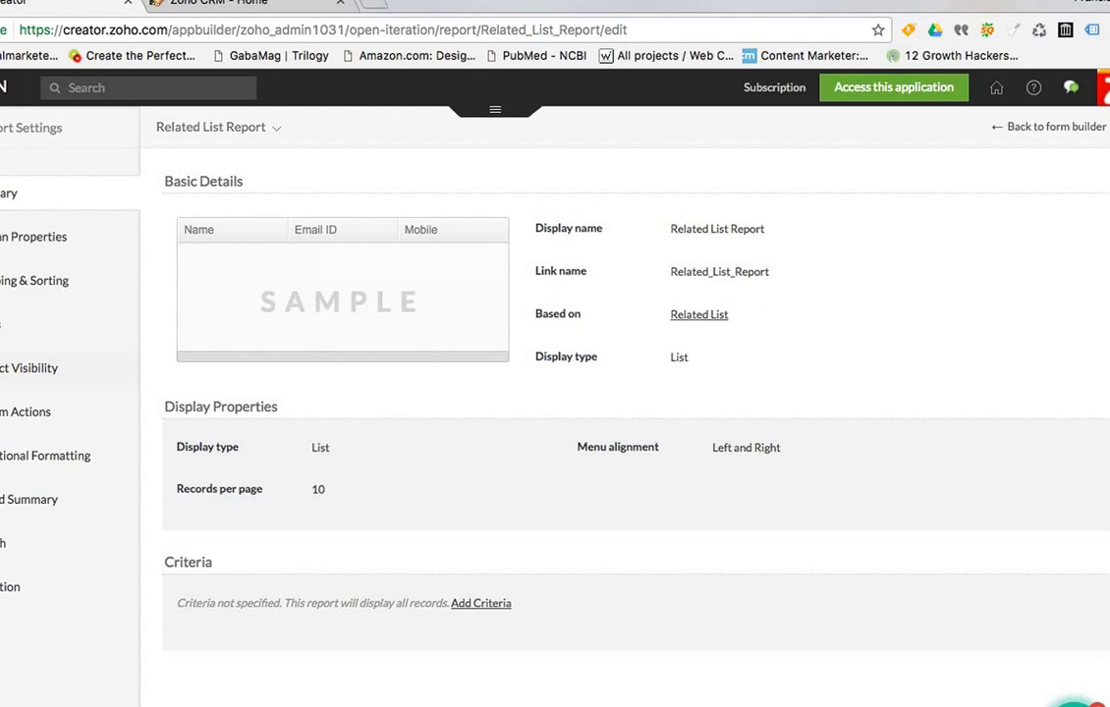
{"action": "left_click", "coordinate": [8, 370]}
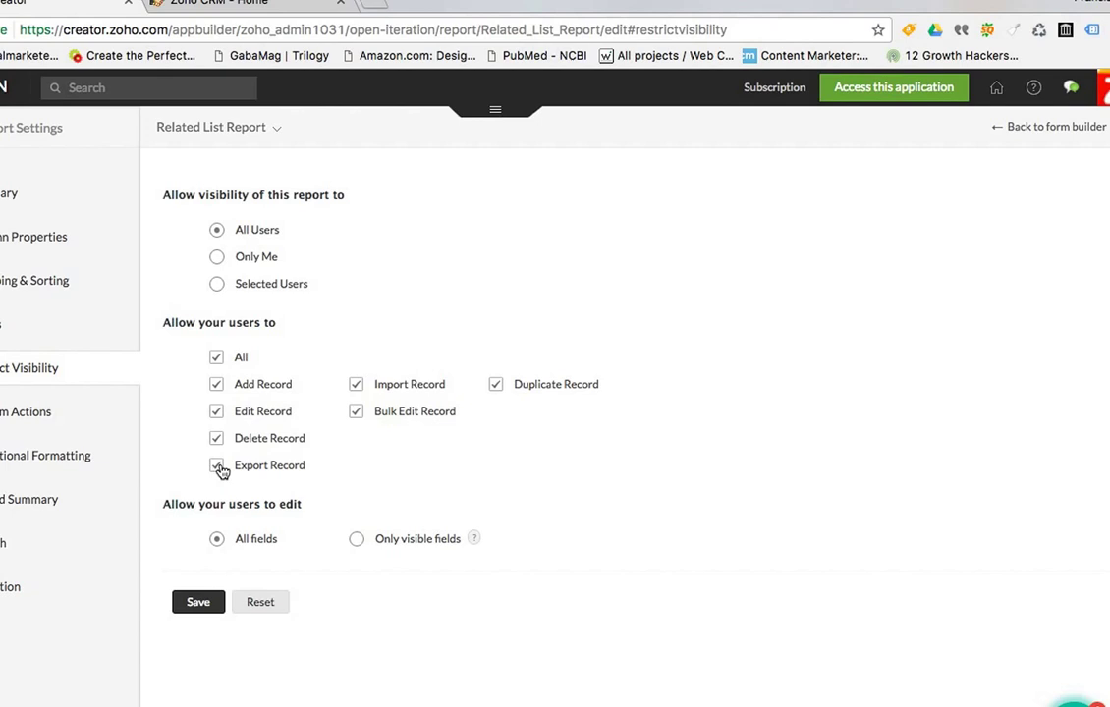
{"action": "left_click", "coordinate": [195, 603]}
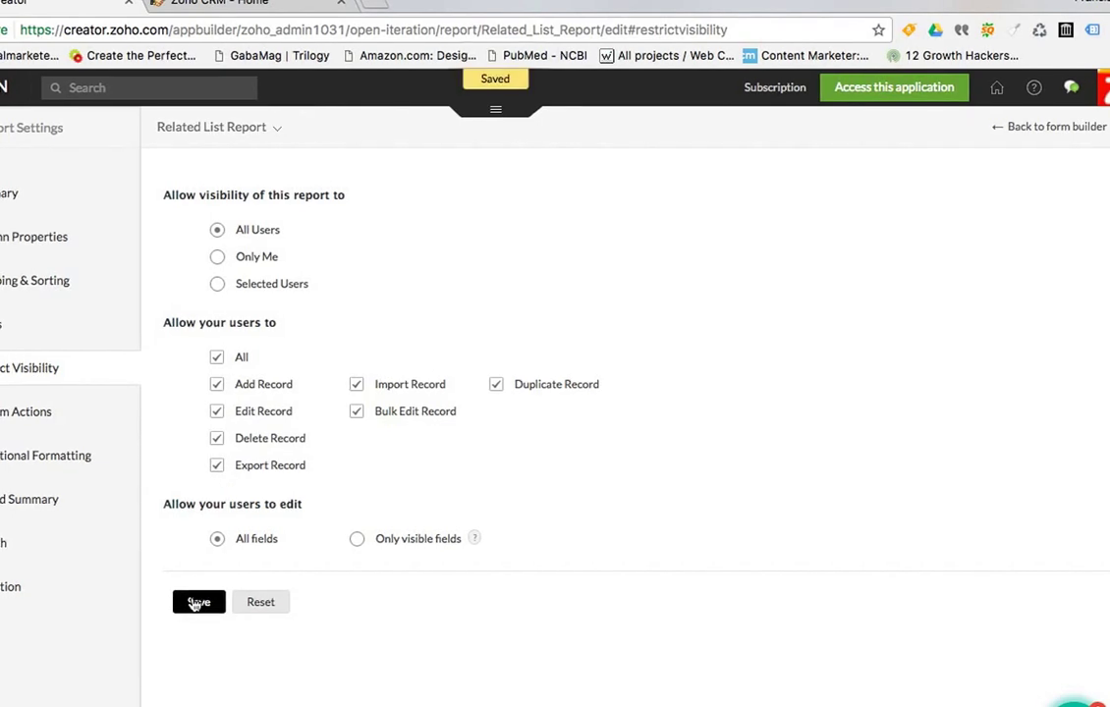
{"action": "left_click", "coordinate": [844, 93]}
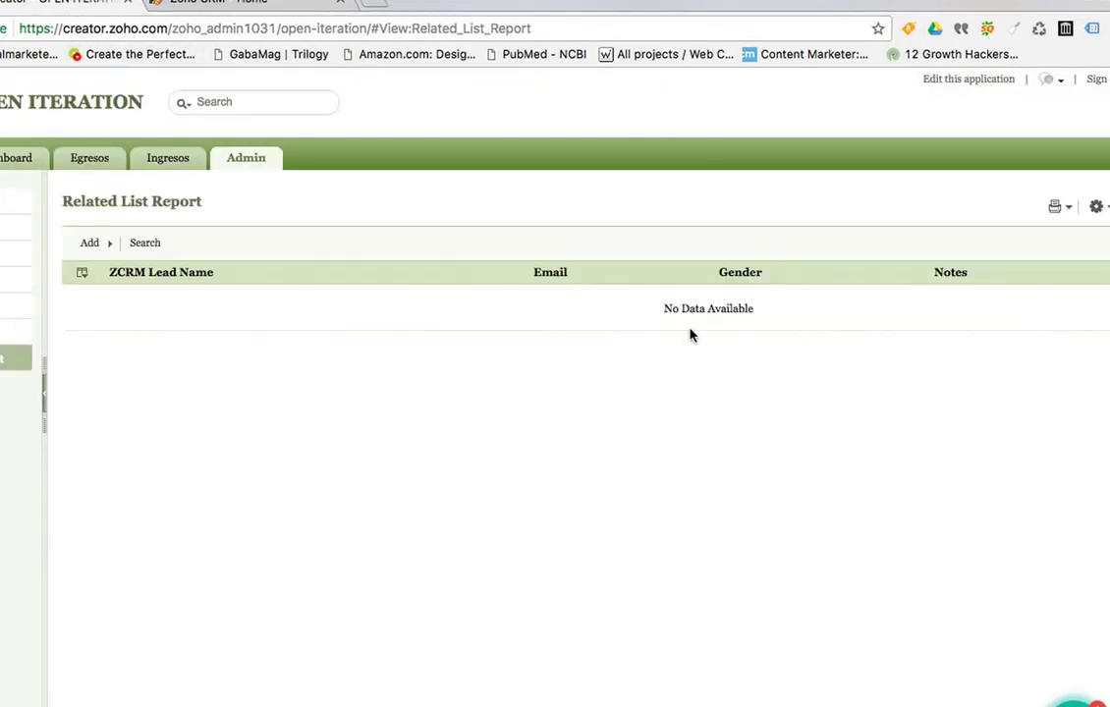
Start a new Related List record and open the CRM leads lookup for ZCRM Lead Name.
{"action": "left_click", "coordinate": [89, 243]}
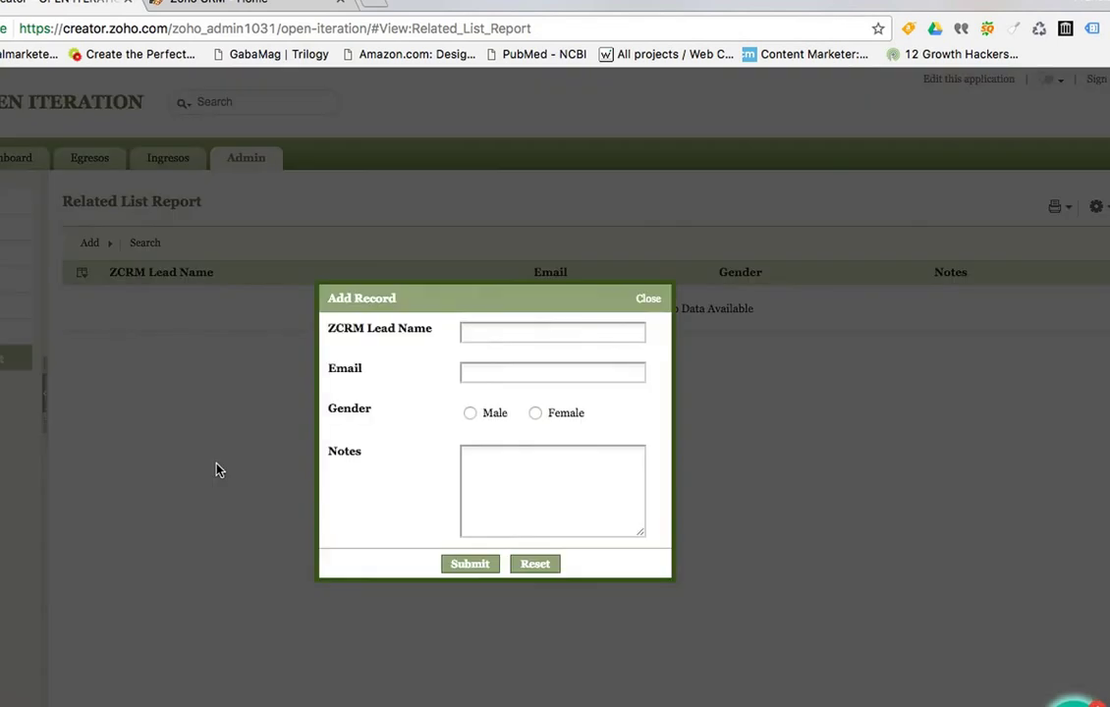
{"action": "left_click", "coordinate": [655, 332]}
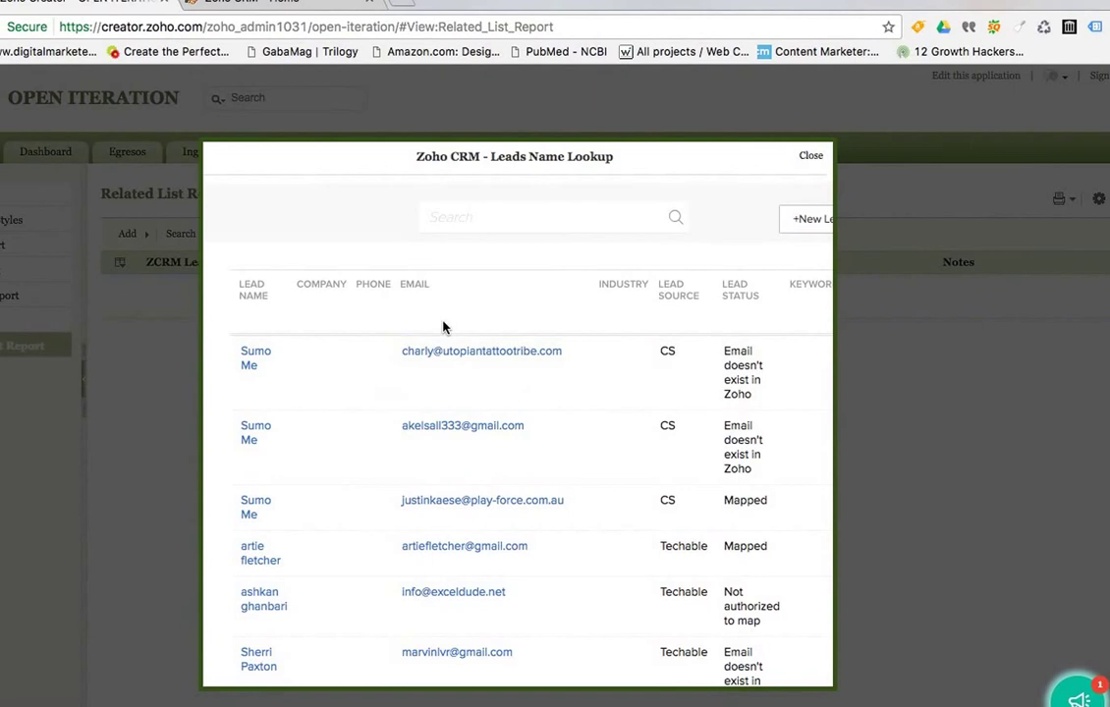
{"action": "left_click", "coordinate": [447, 214]}
{"action": "left_click", "coordinate": [324, 4]}
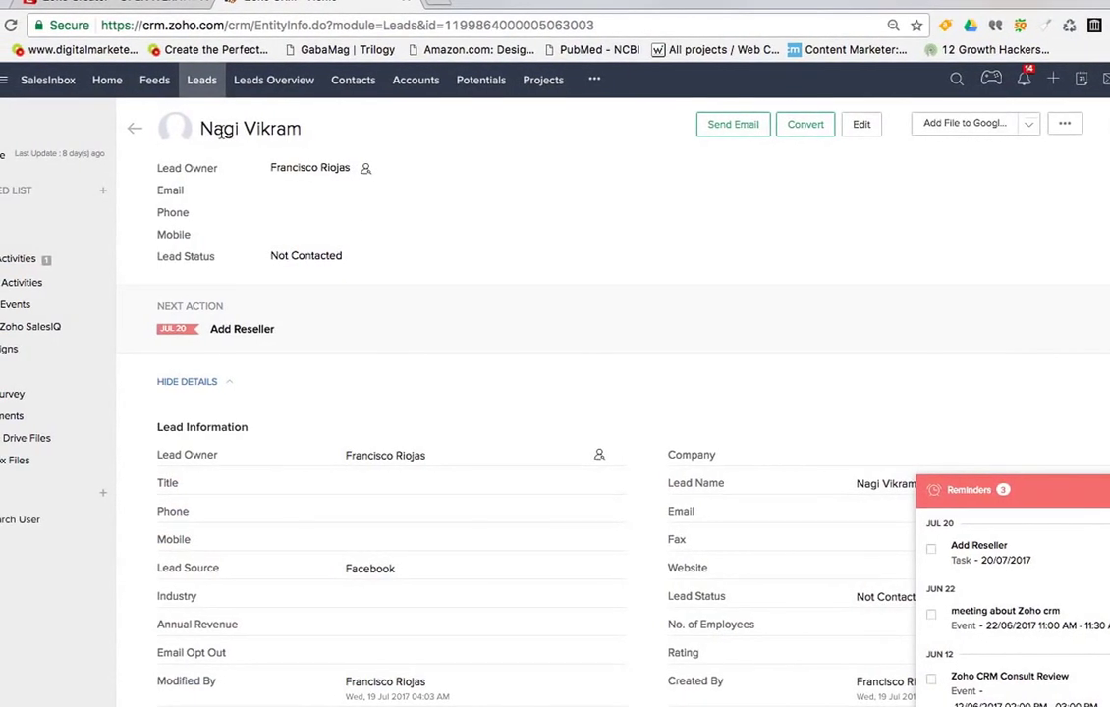
{"action": "left_click", "coordinate": [154, 4]}
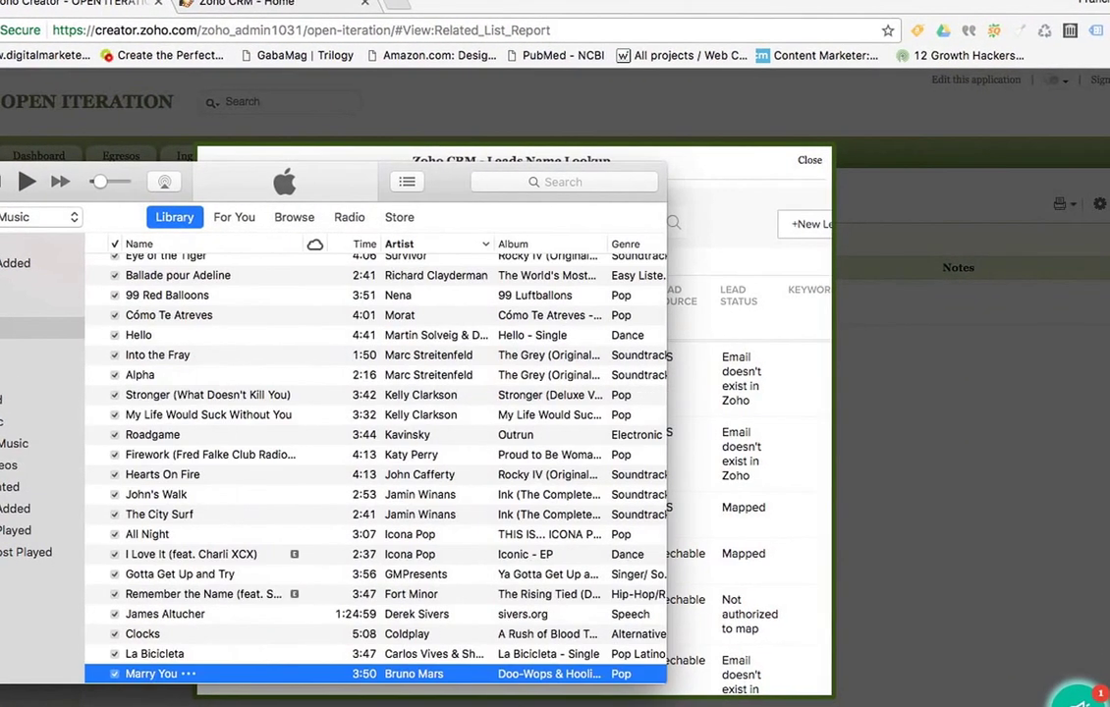
{"action": "key", "text": "super+h"}
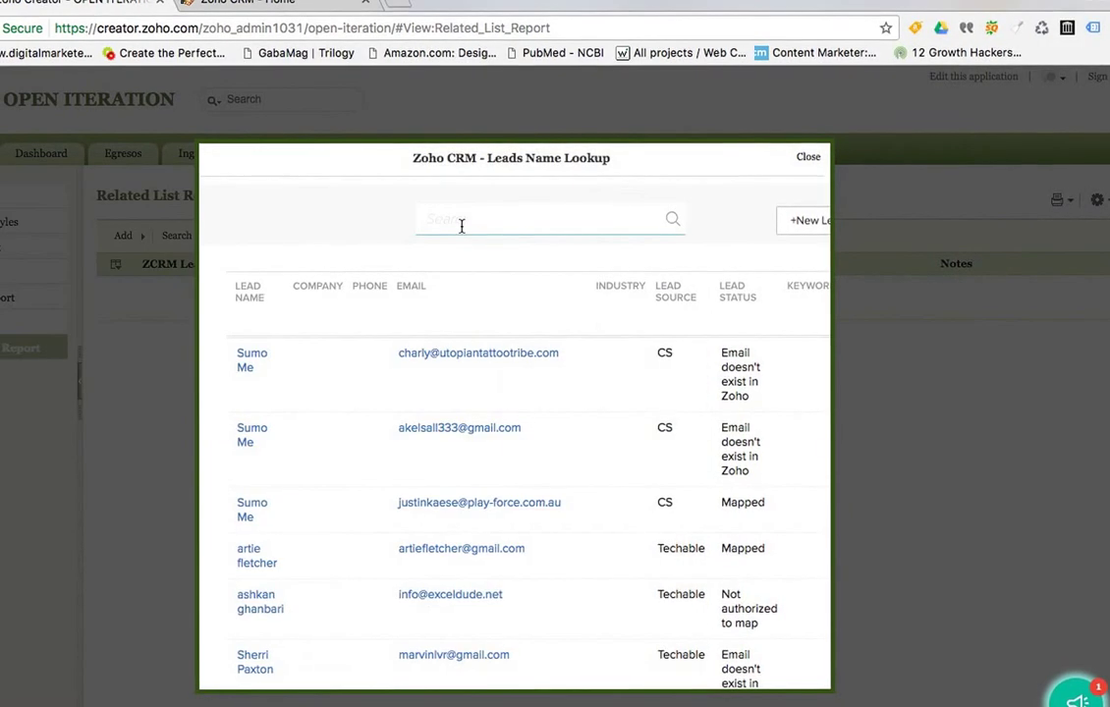
Search the leads lookup by the lead's name and select the matching lead.
{"action": "type", "text": "nagi"}
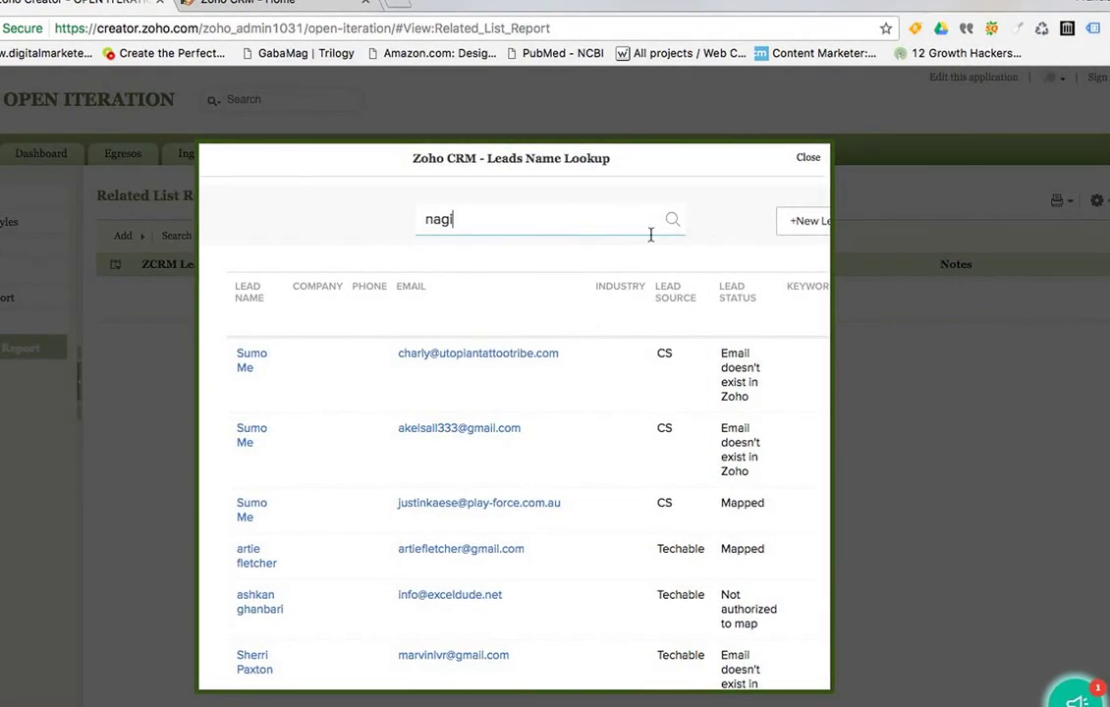
{"action": "left_click", "coordinate": [672, 220]}
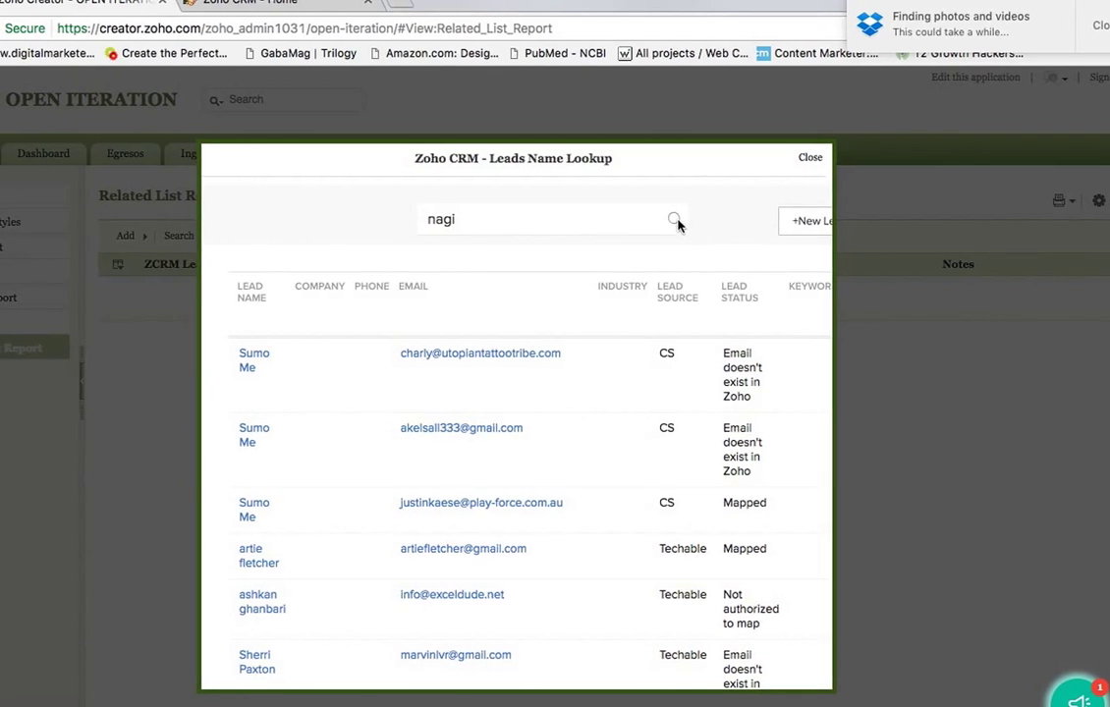
{"action": "left_click", "coordinate": [597, 218]}
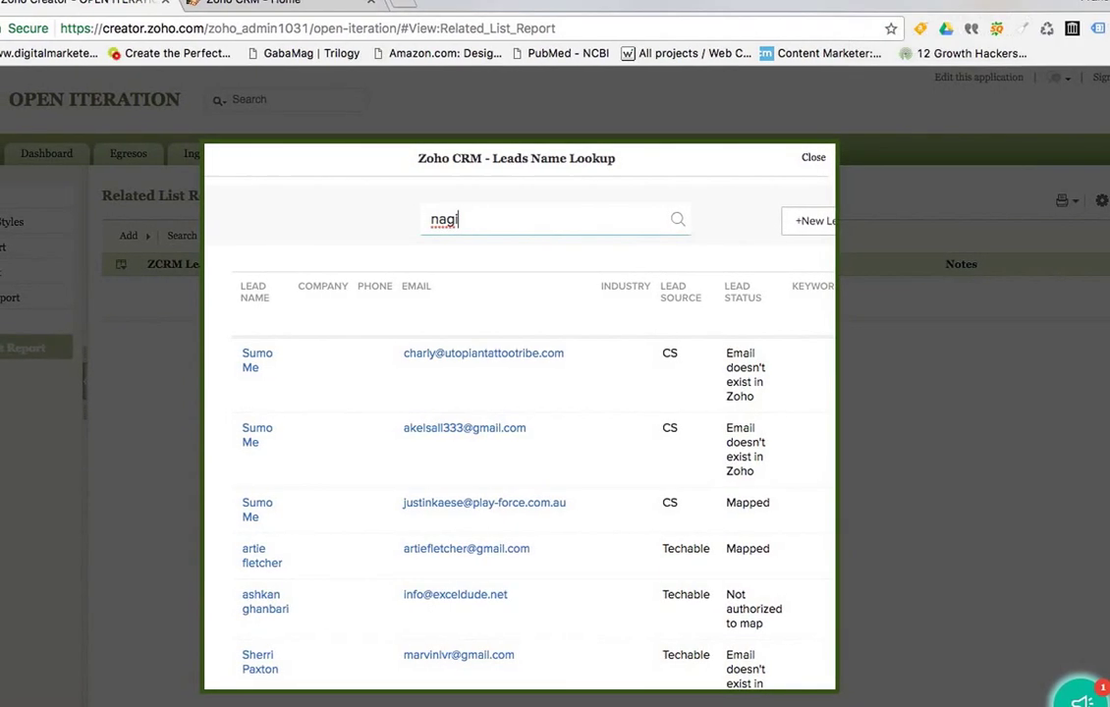
{"action": "type", "text": "v"}
{"action": "key", "text": "Return"}
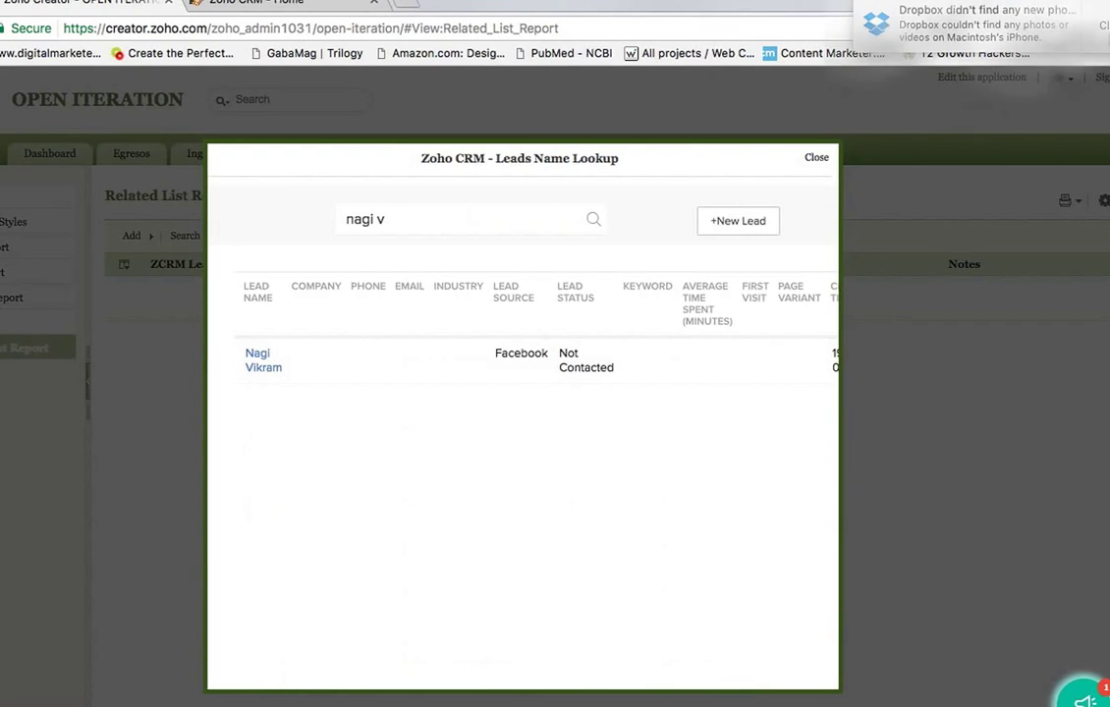
{"action": "left_click", "coordinate": [257, 363]}
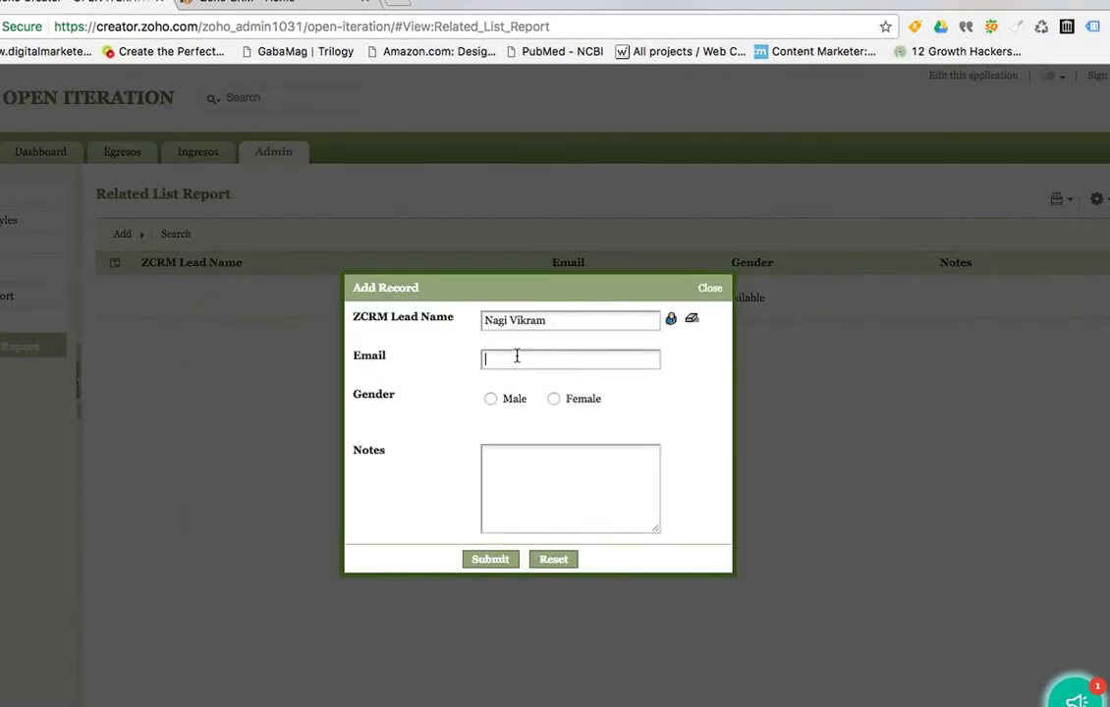
Fill in the lead's email, Male gender and a short note, submit, then return to the CRM lead page.
{"action": "left_click", "coordinate": [491, 400]}
{"action": "left_click", "coordinate": [512, 492]}
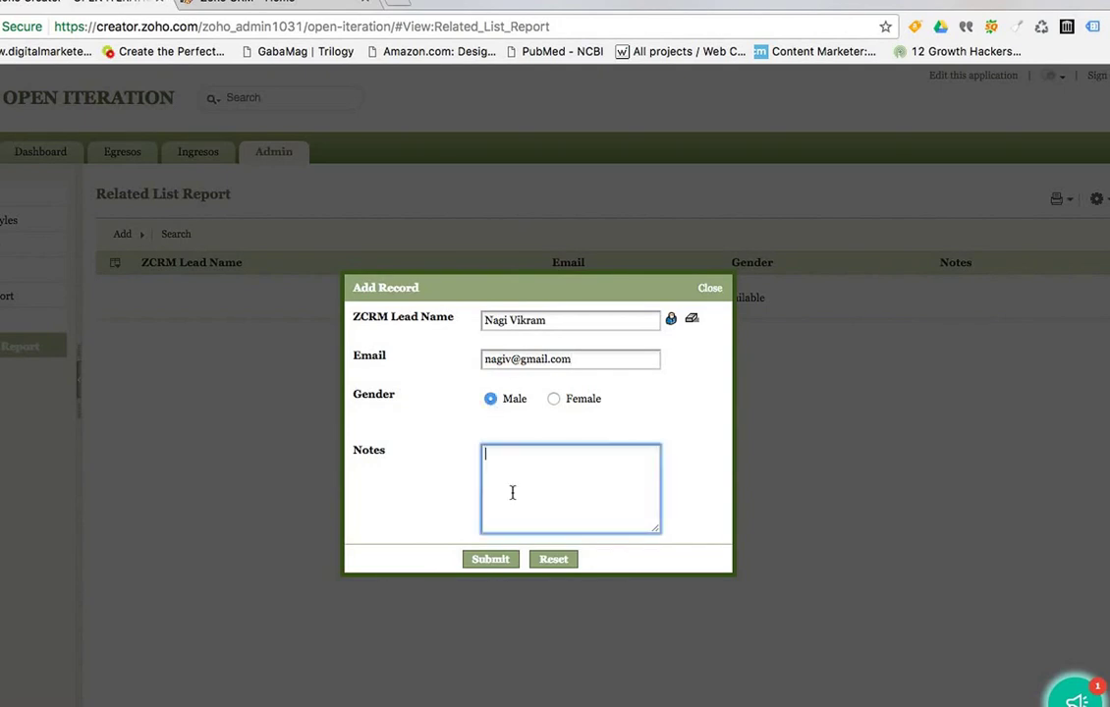
{"action": "type", "text": "this are "}
{"action": "type", "text": "just some notes i want"}
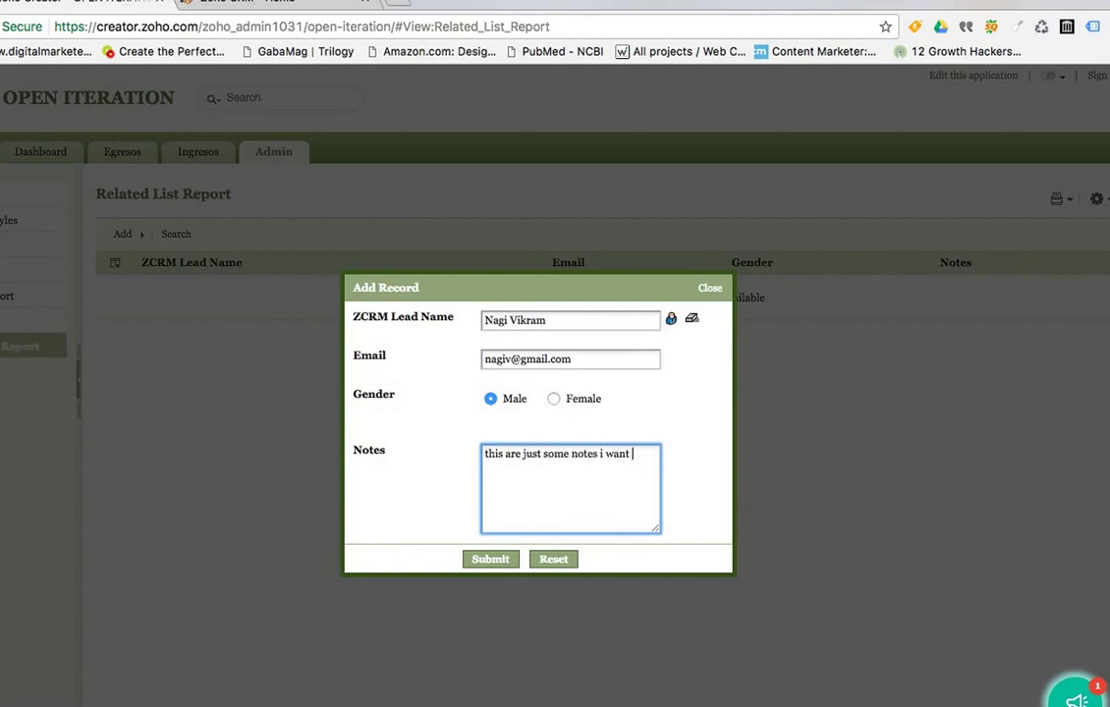
{"action": "type", "text": "disti"}
{"action": "key", "text": "BackSpace"}
{"action": "key", "text": "BackSpace"}
{"action": "type", "text": "play in Z"}
{"action": "type", "text": "CRM."}
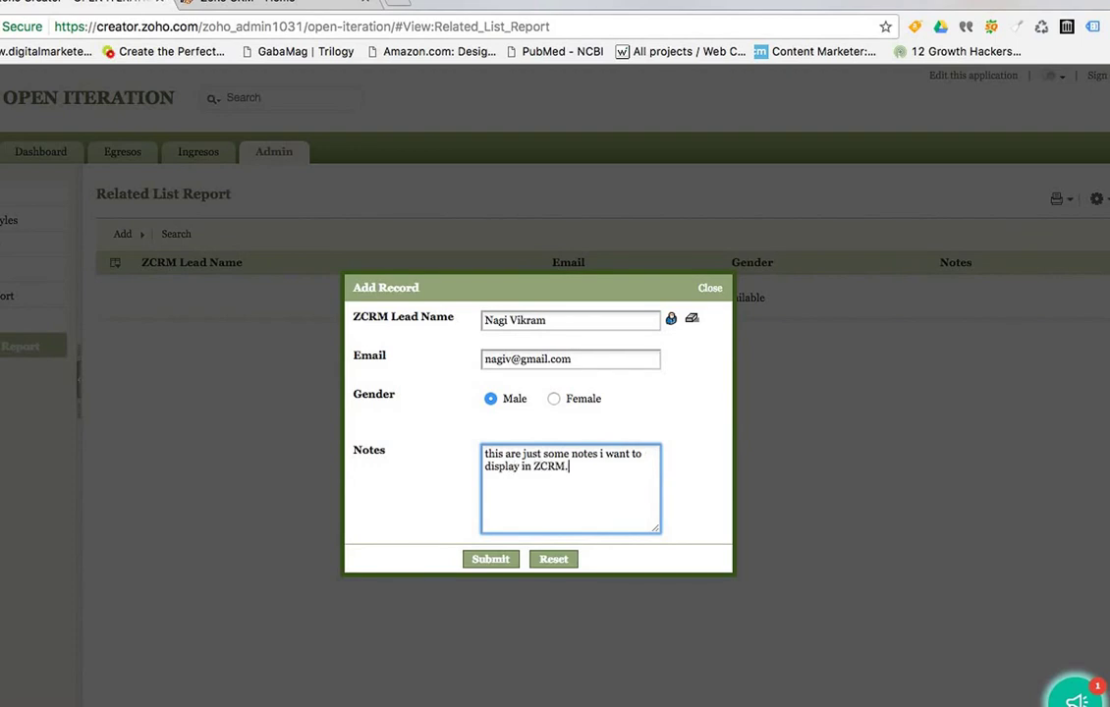
{"action": "left_click", "coordinate": [501, 557]}
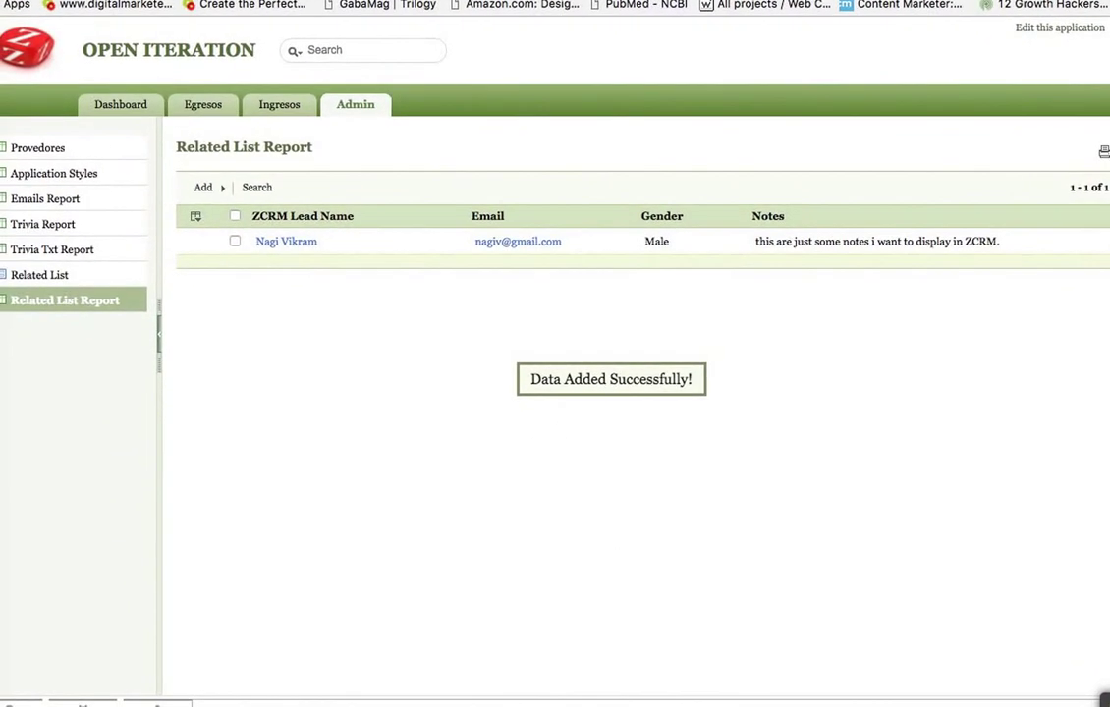
{"action": "left_click", "coordinate": [263, 6]}
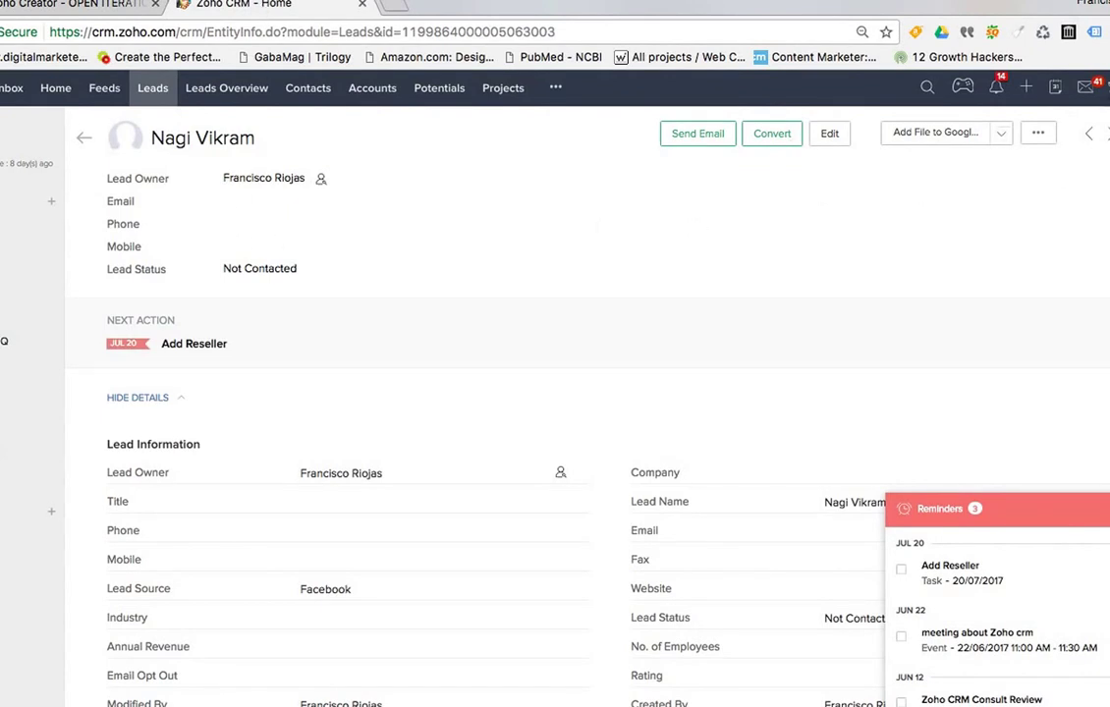
Open Zoho CRM Setup from the profile avatar menu.
{"action": "left_click", "coordinate": [1102, 87]}
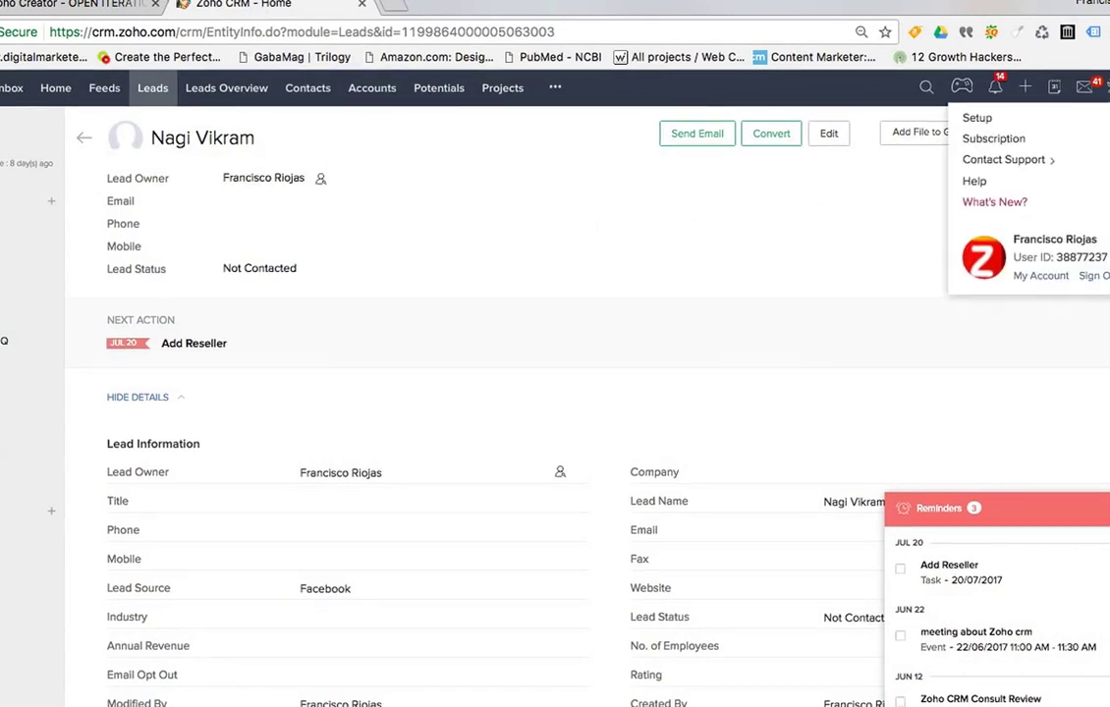
{"action": "left_click", "coordinate": [978, 119]}
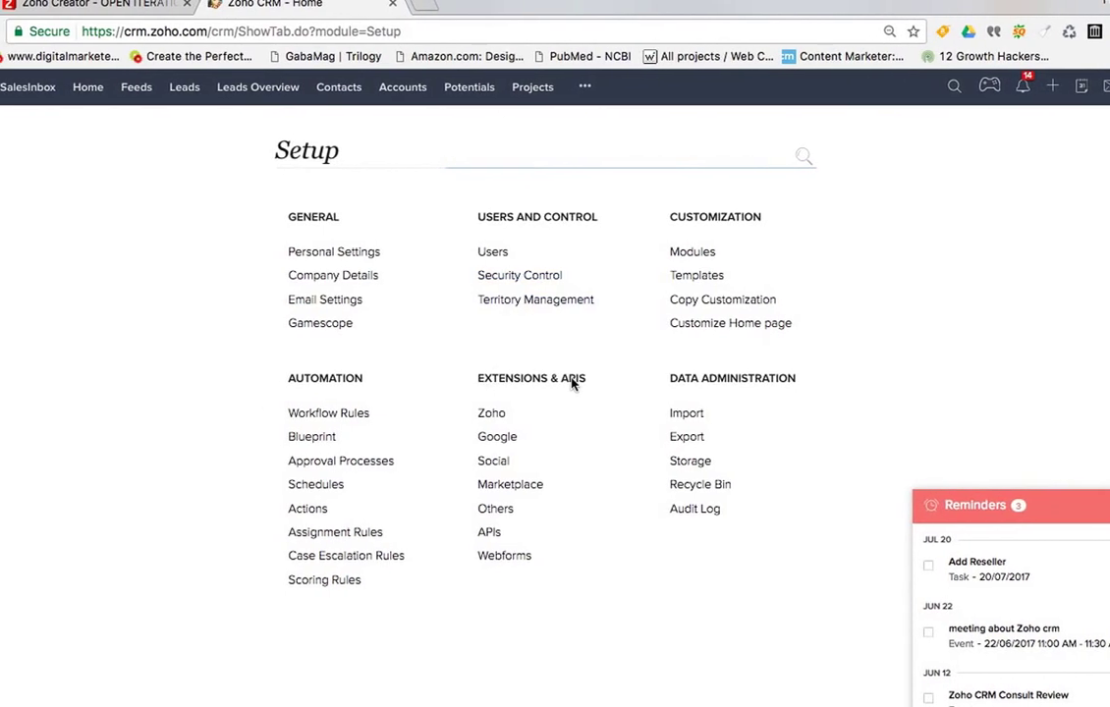
Open Zoho under Extensions & APIs and manage the Build Custom Apps card.
{"action": "left_click", "coordinate": [502, 413]}
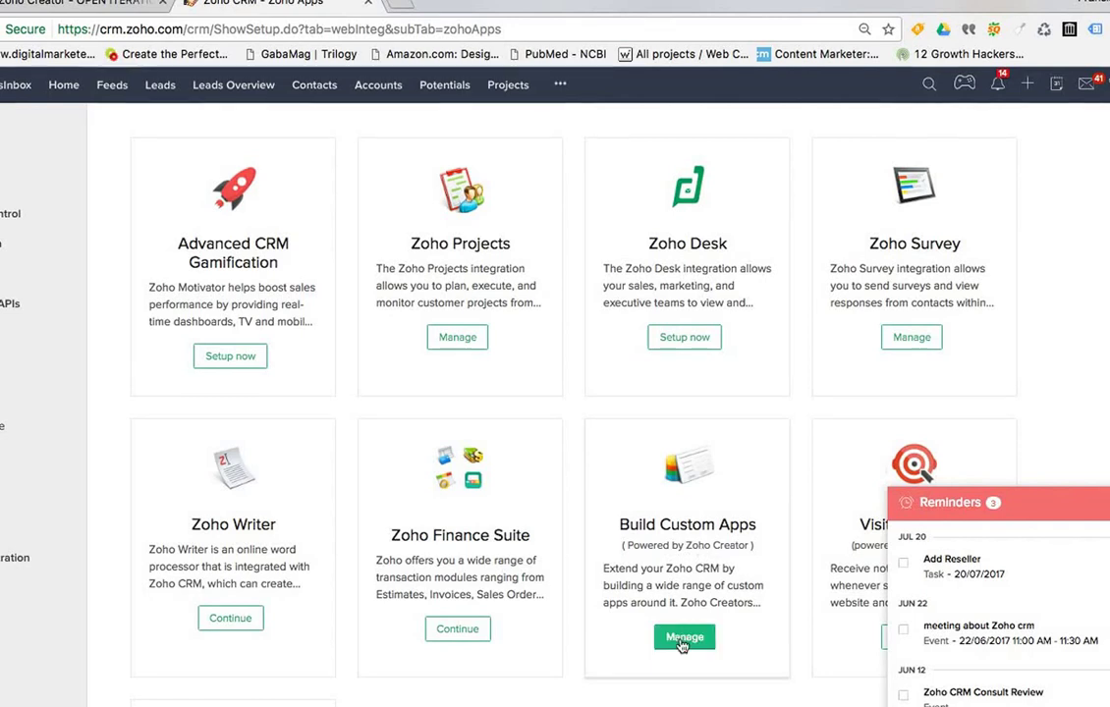
{"action": "left_click", "coordinate": [684, 638]}
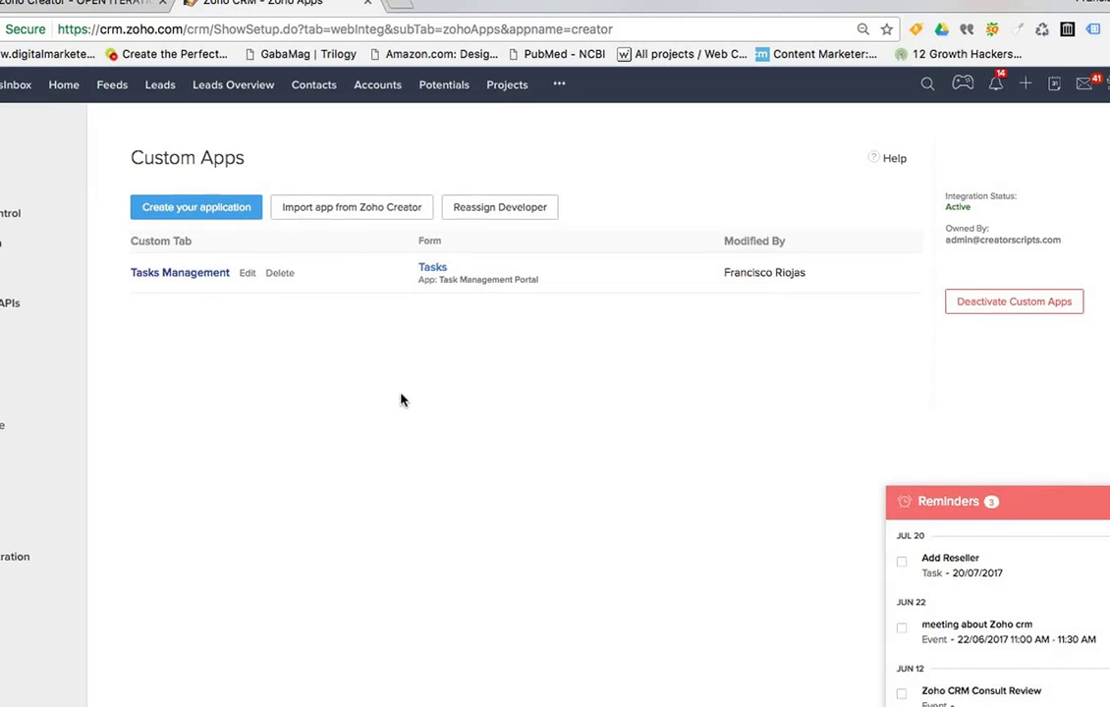
Import from Zoho Creator the OPEN ITERATION application's Related List form.
{"action": "left_click", "coordinate": [324, 217]}
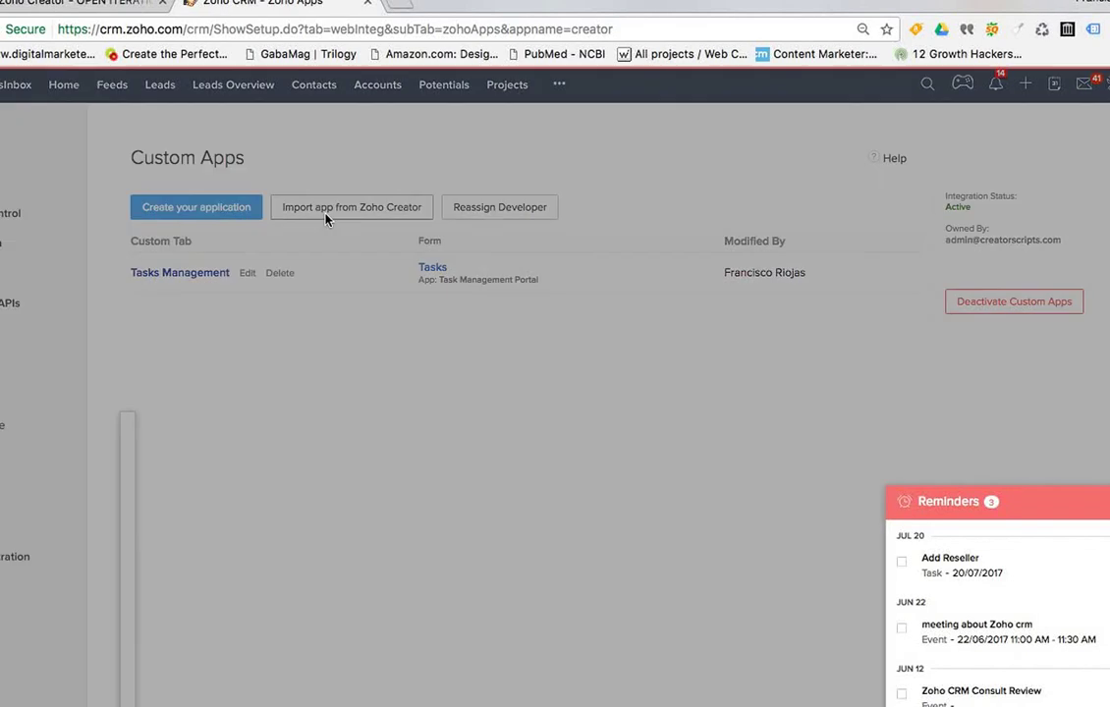
{"action": "left_click", "coordinate": [330, 199]}
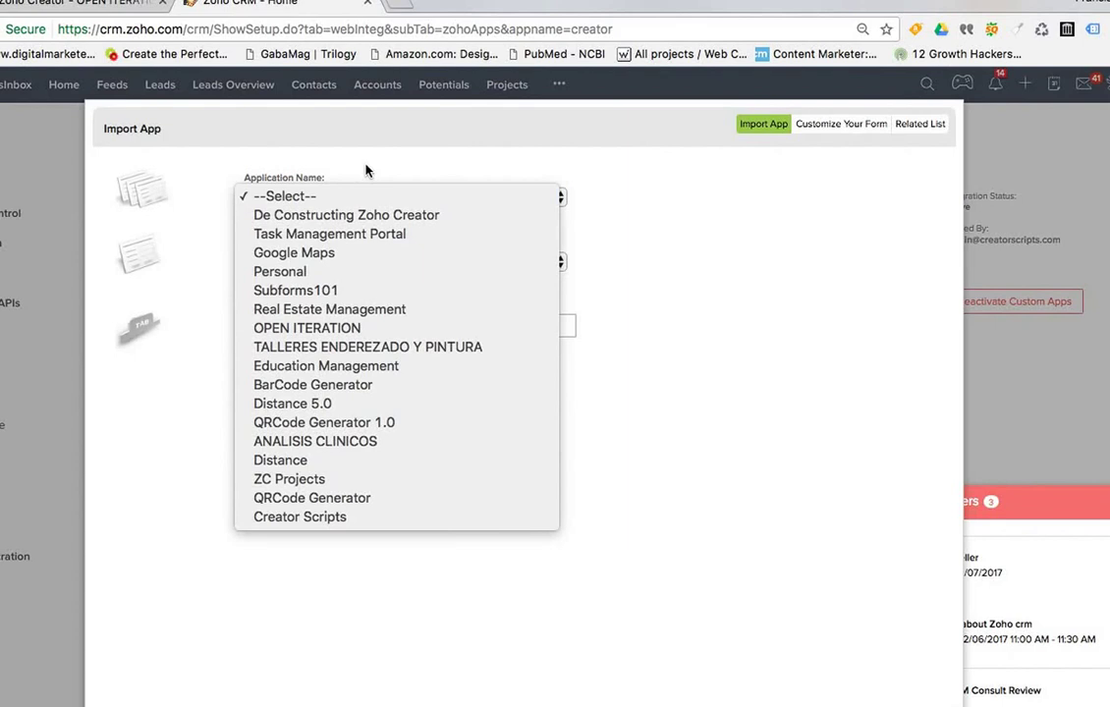
{"action": "left_click", "coordinate": [365, 171]}
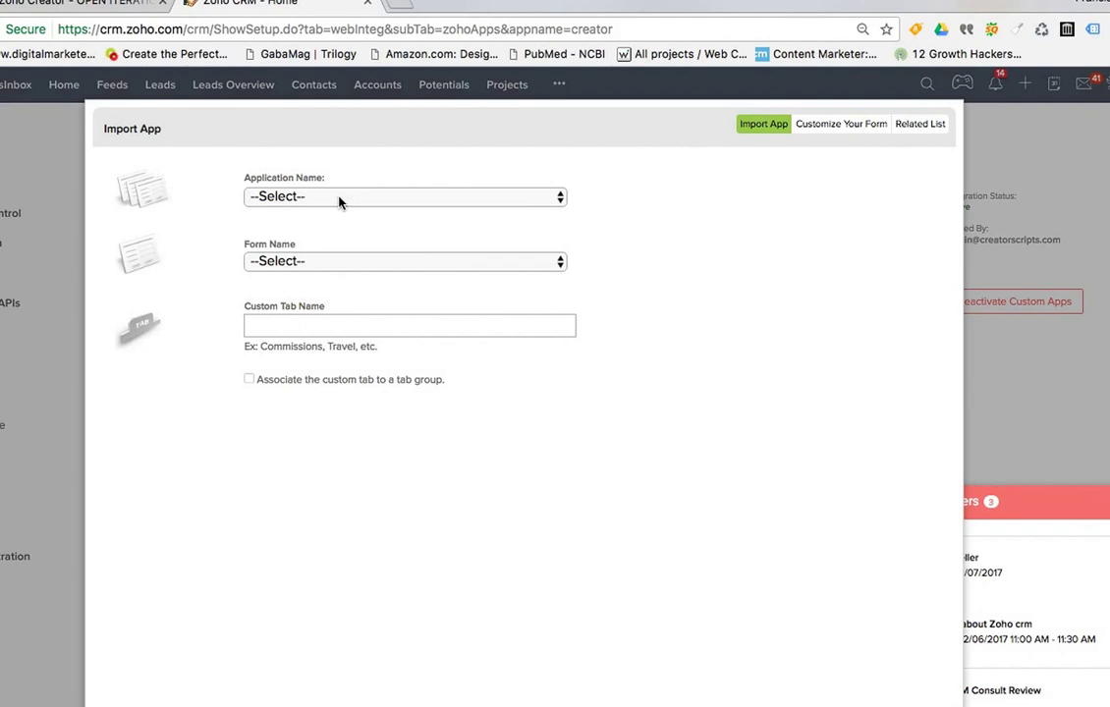
{"action": "left_click", "coordinate": [340, 199]}
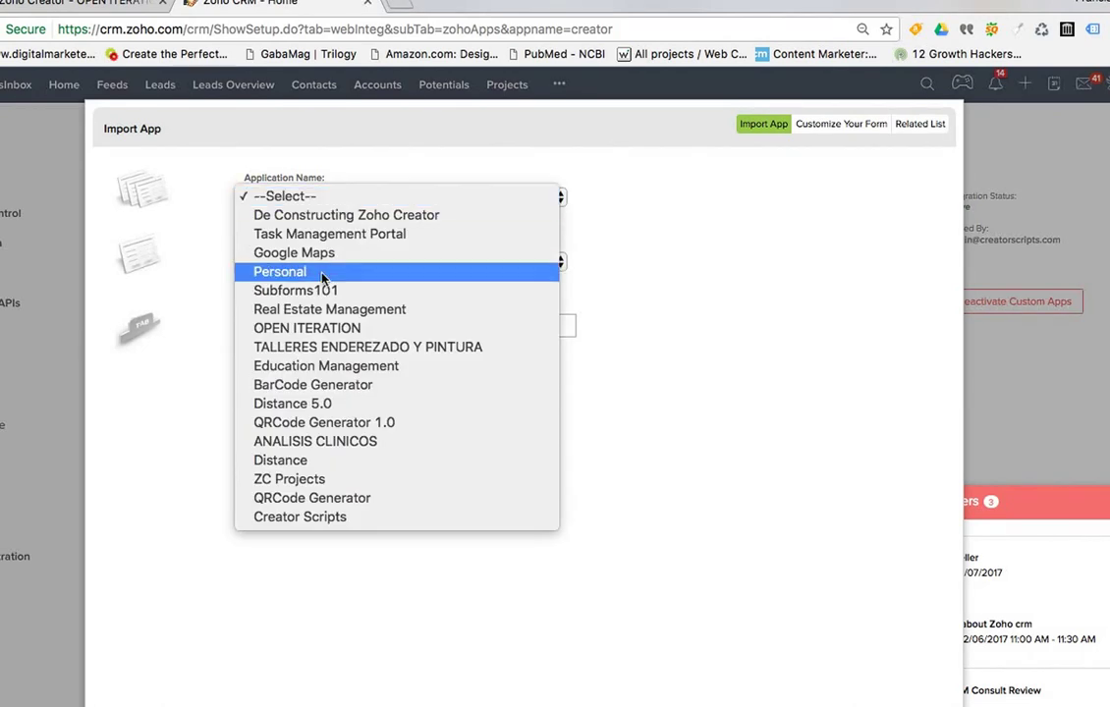
{"action": "left_click", "coordinate": [306, 330]}
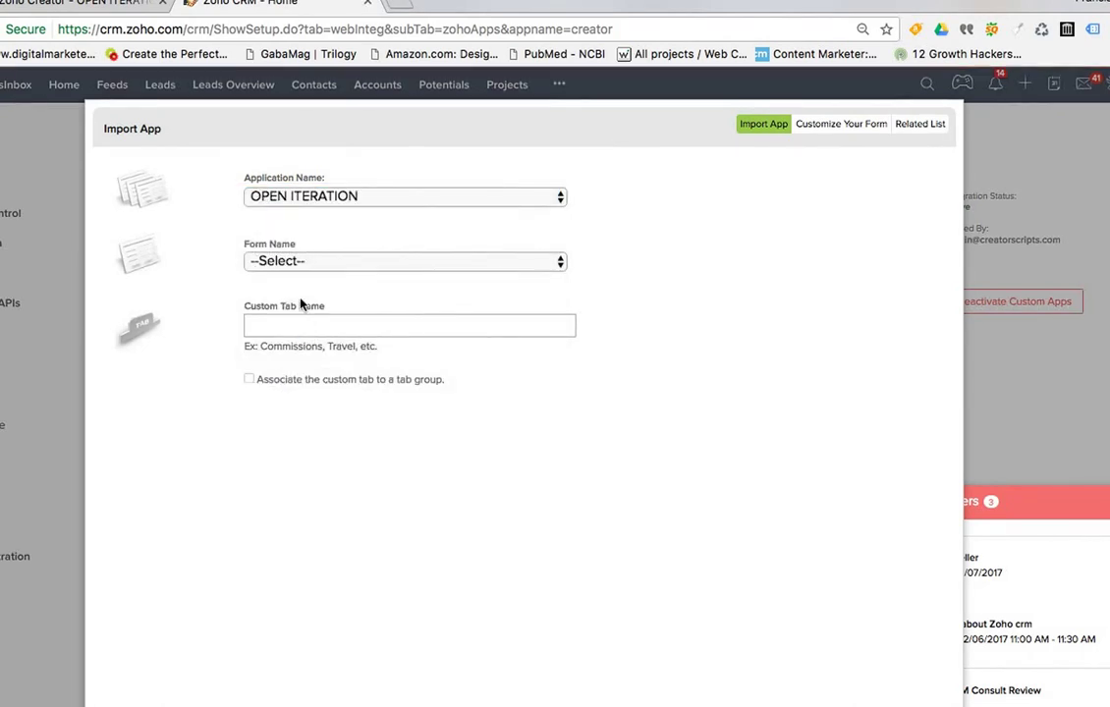
{"action": "left_click", "coordinate": [291, 263]}
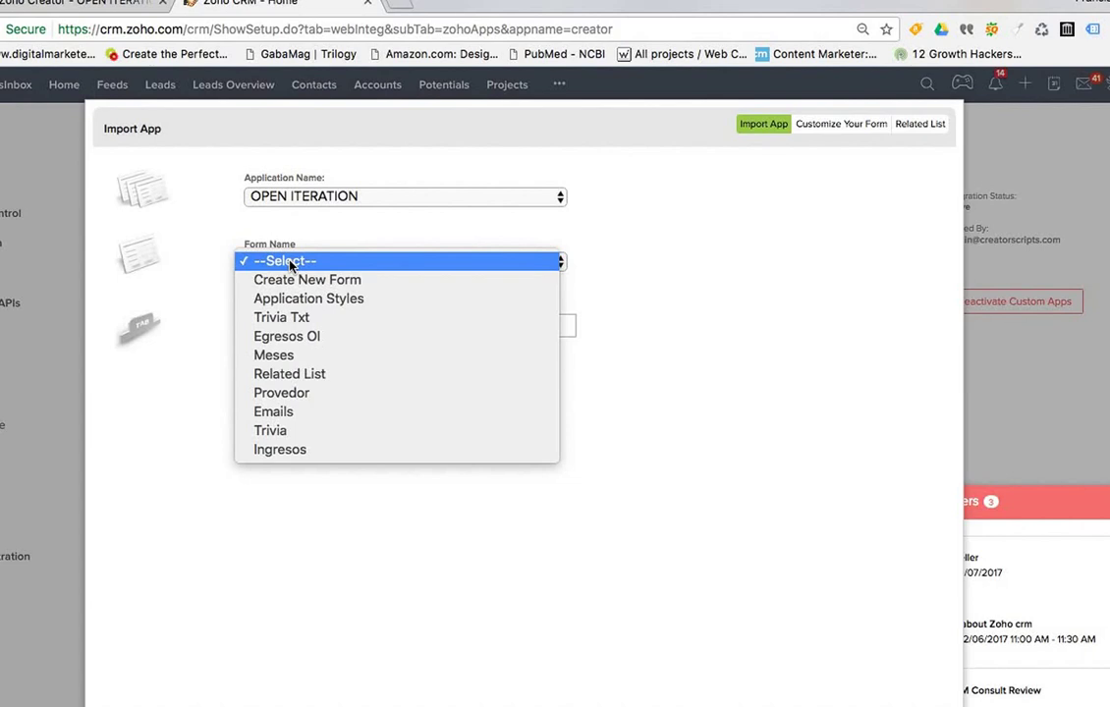
{"action": "left_click", "coordinate": [294, 380]}
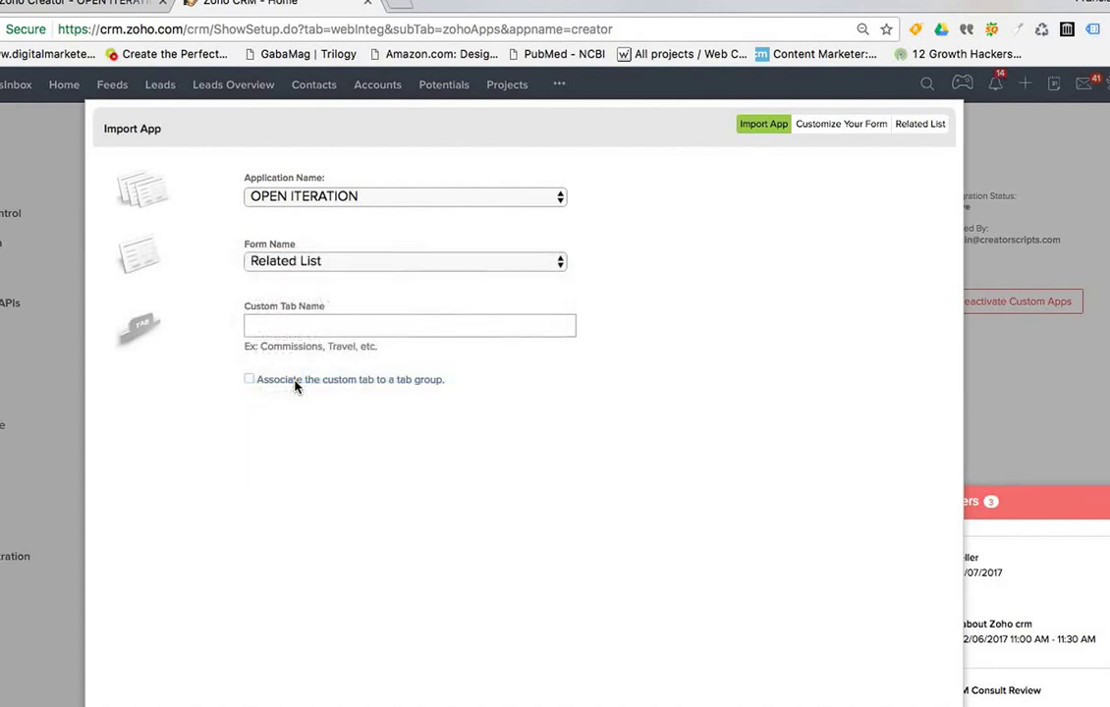
Name the custom tab 'TEST LIST' and continue to form customization.
{"action": "left_click", "coordinate": [280, 327]}
{"action": "left_click", "coordinate": [269, 329]}
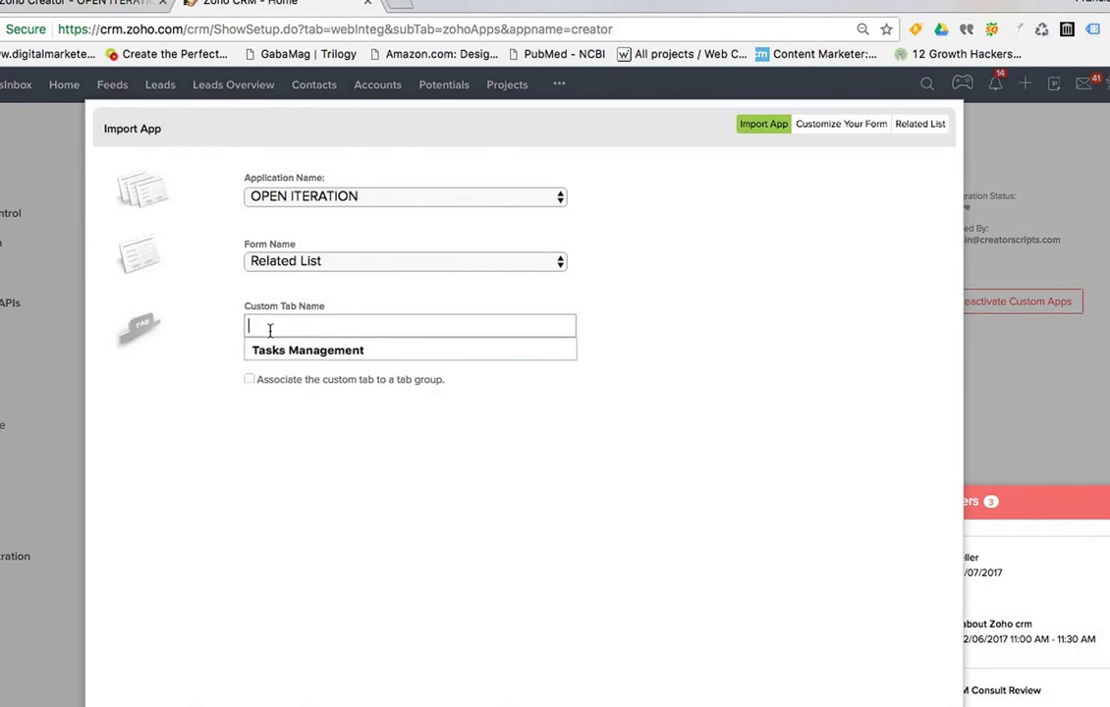
{"action": "type", "text": "TES"}
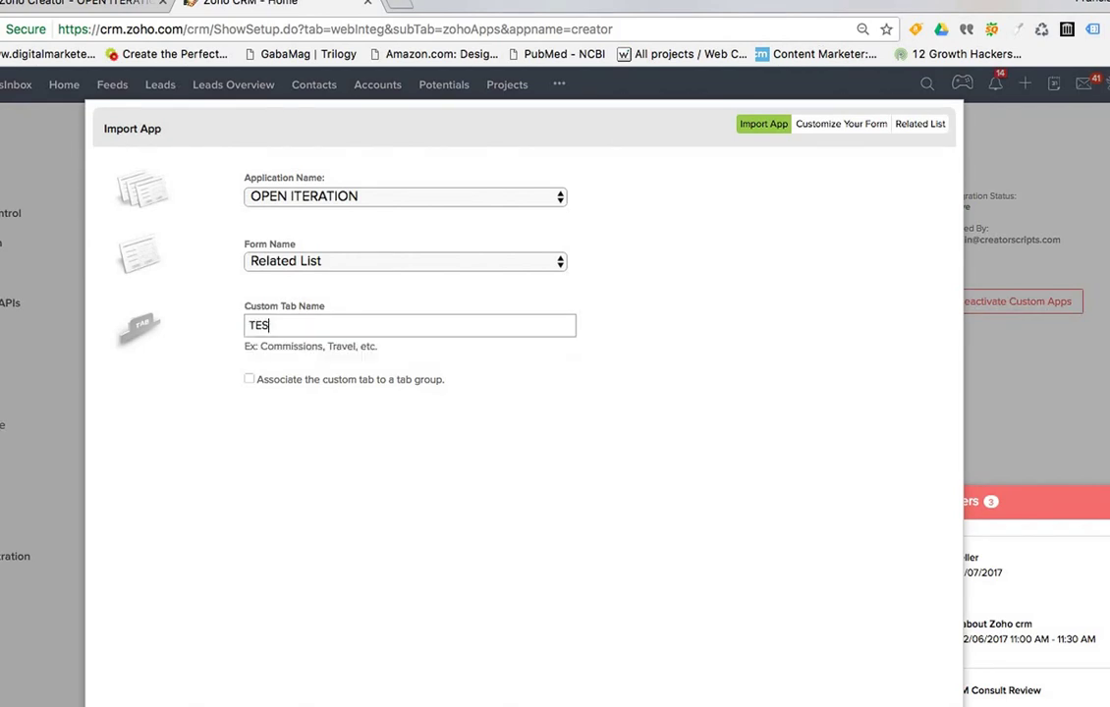
{"action": "type", "text": "T LIST"}
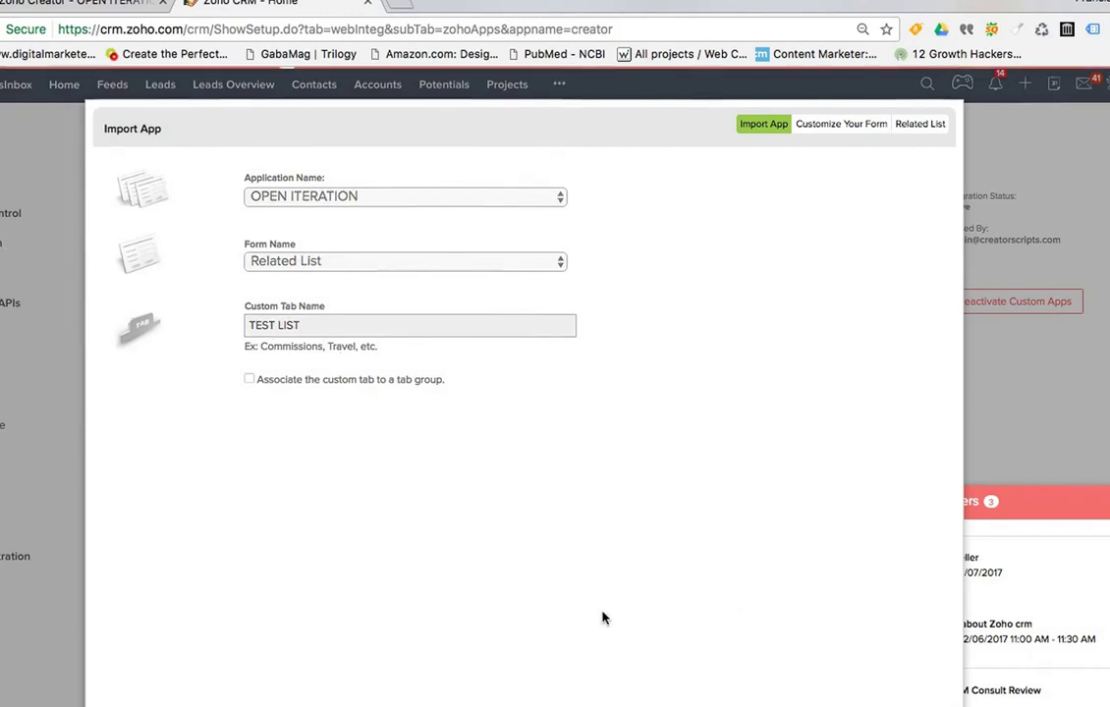
{"action": "key", "text": "Return"}
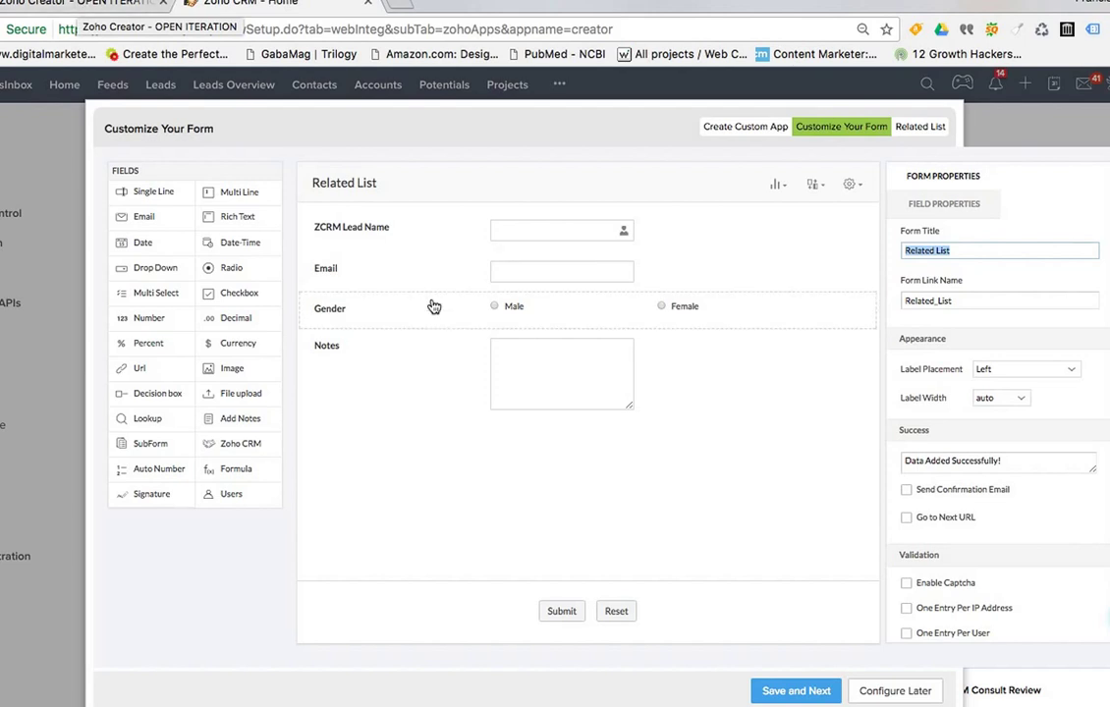
Save the form customization unchanged and continue to the Related List step.
{"action": "left_click", "coordinate": [796, 691]}
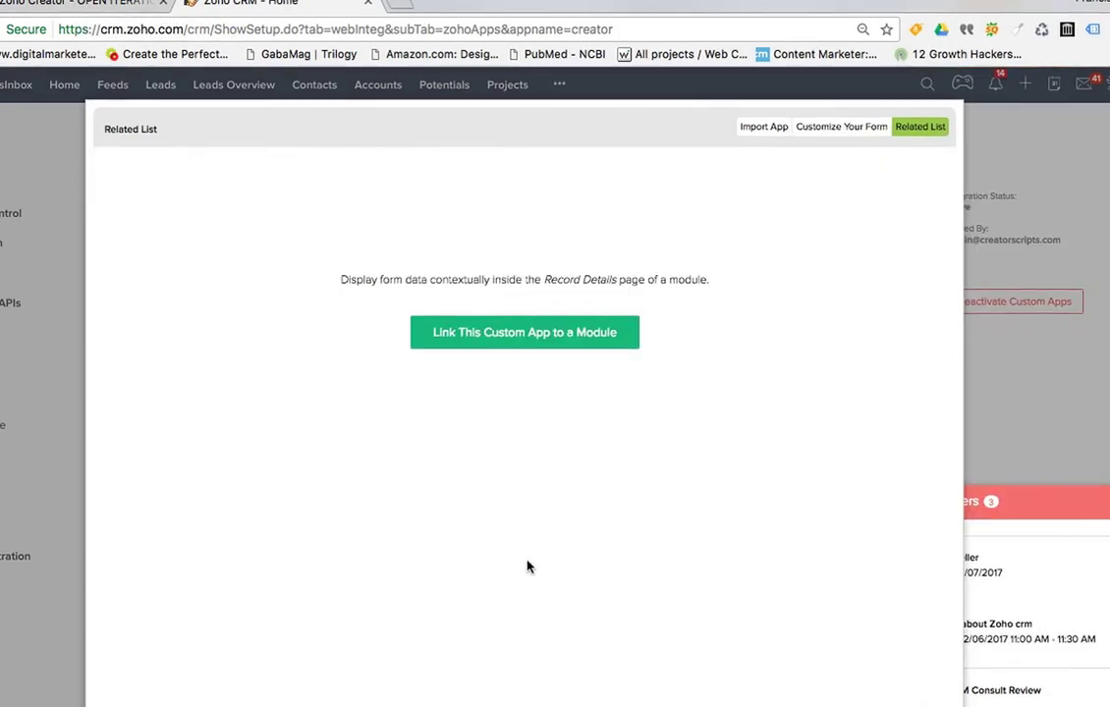
Start a custom-app related list named 'Related Data' on the Leads module.
{"action": "left_click", "coordinate": [483, 339]}
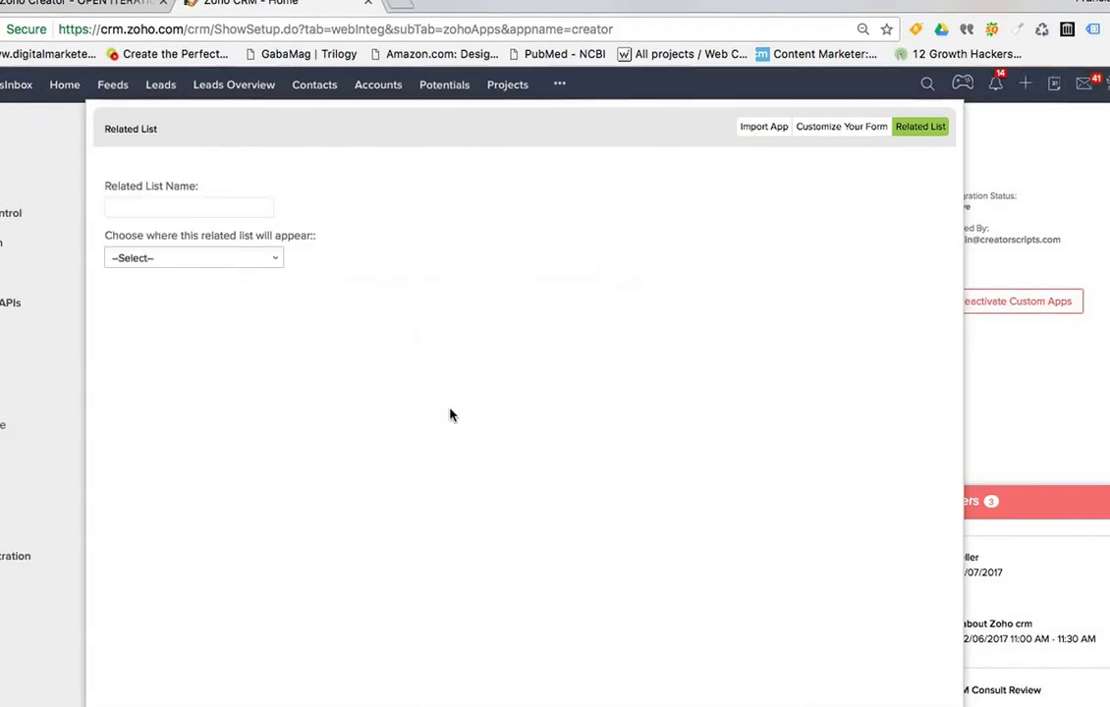
{"action": "left_click", "coordinate": [156, 206]}
{"action": "type", "text": "Rel"}
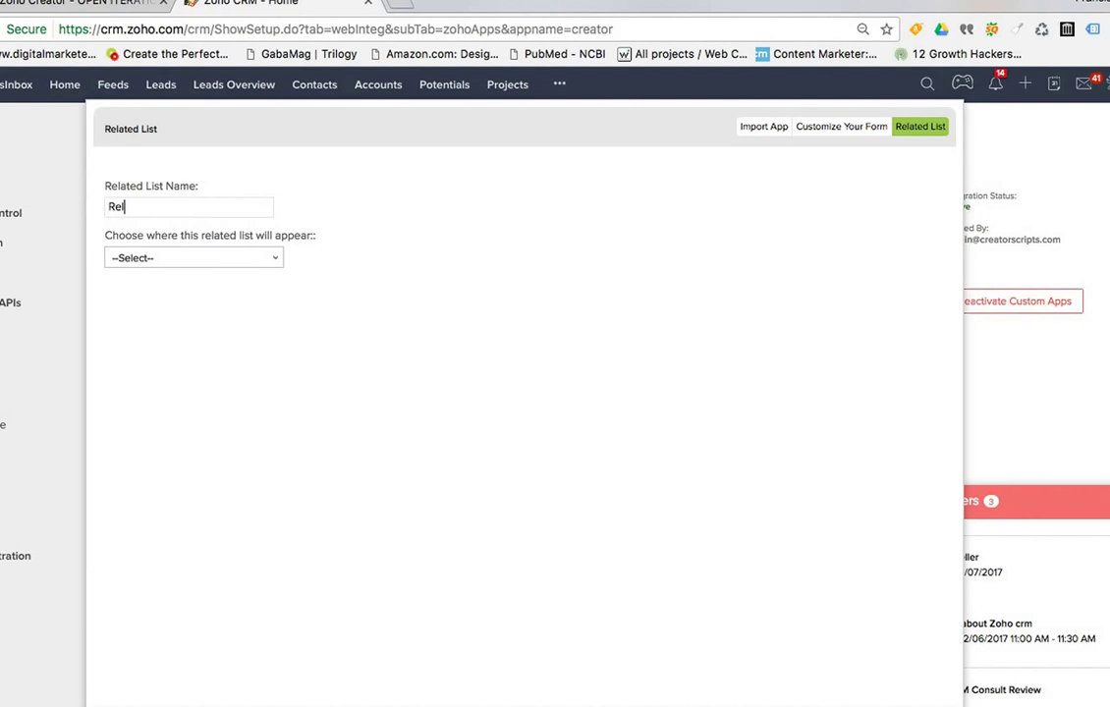
{"action": "type", "text": "ated Data"}
{"action": "left_click", "coordinate": [153, 258]}
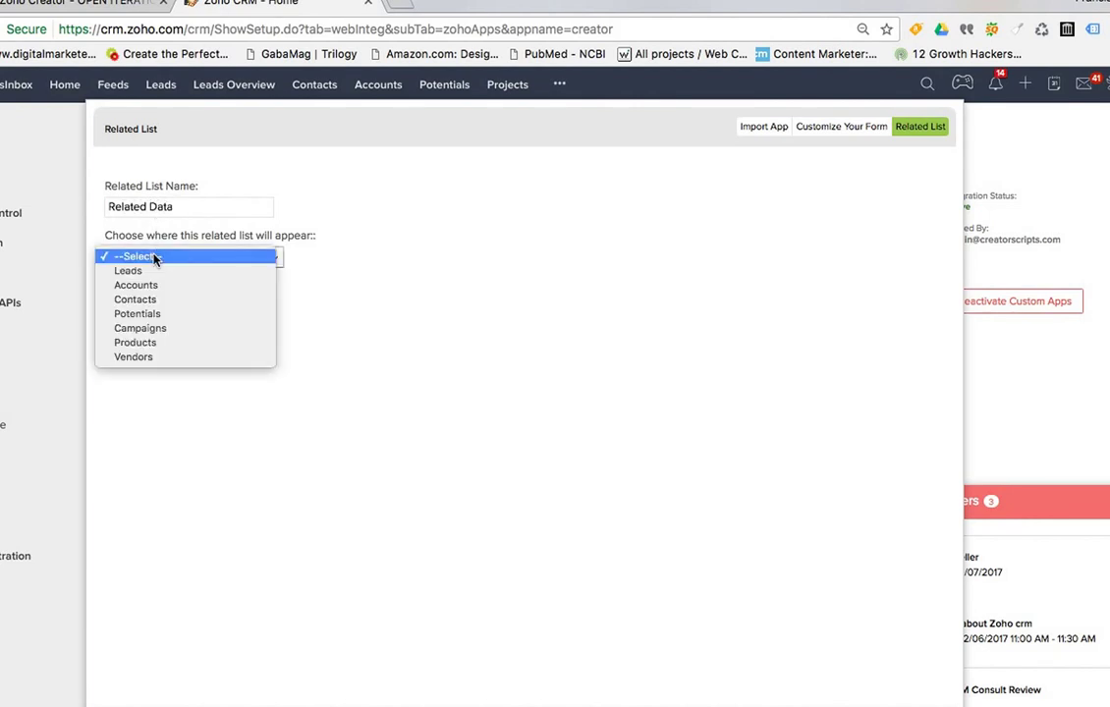
{"action": "left_click", "coordinate": [145, 271]}
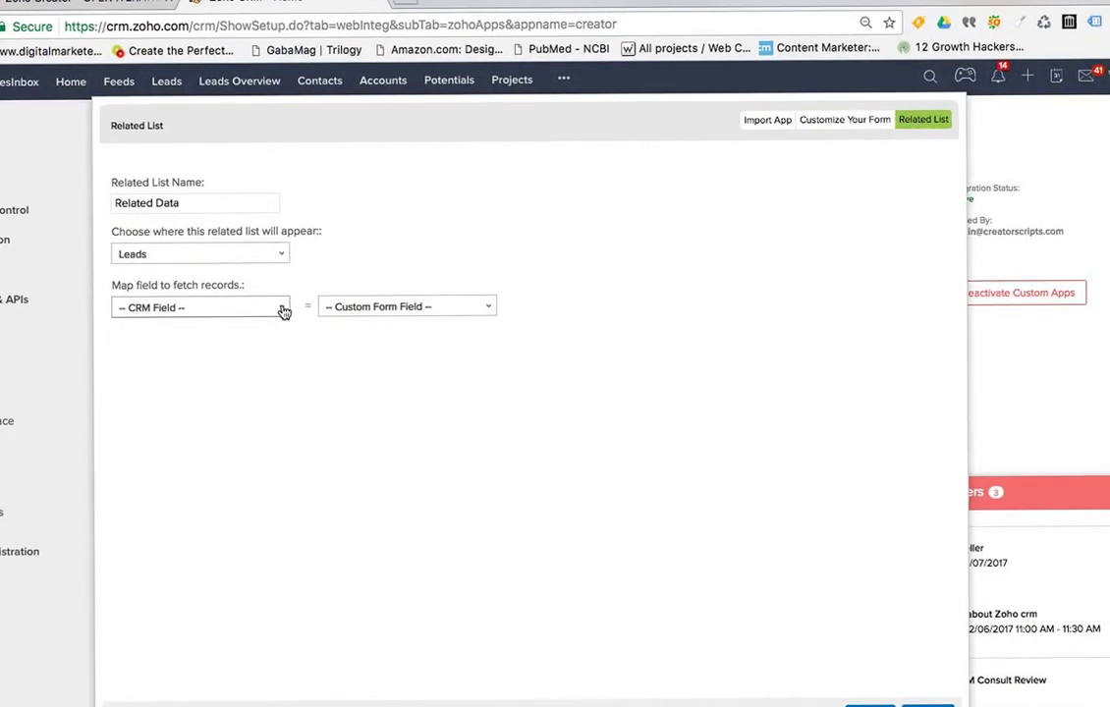
Map a lead field to the form's ZCRM Lead Name field.
{"action": "left_click", "coordinate": [283, 311]}
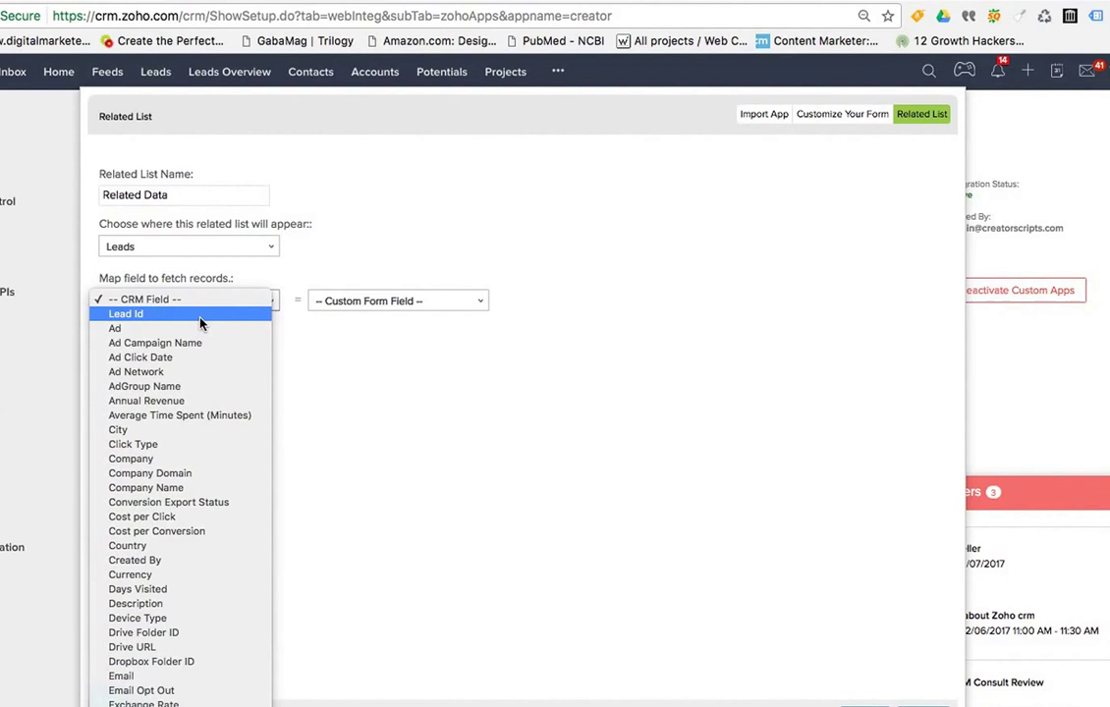
{"action": "left_click", "coordinate": [200, 316]}
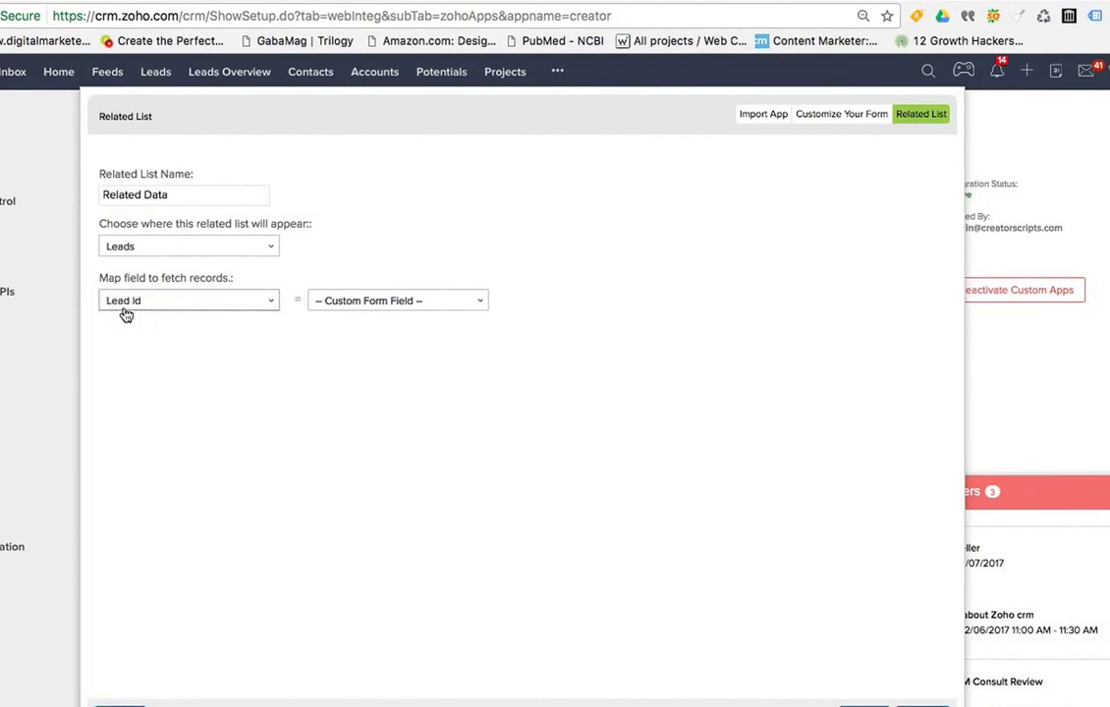
{"action": "left_click", "coordinate": [417, 303]}
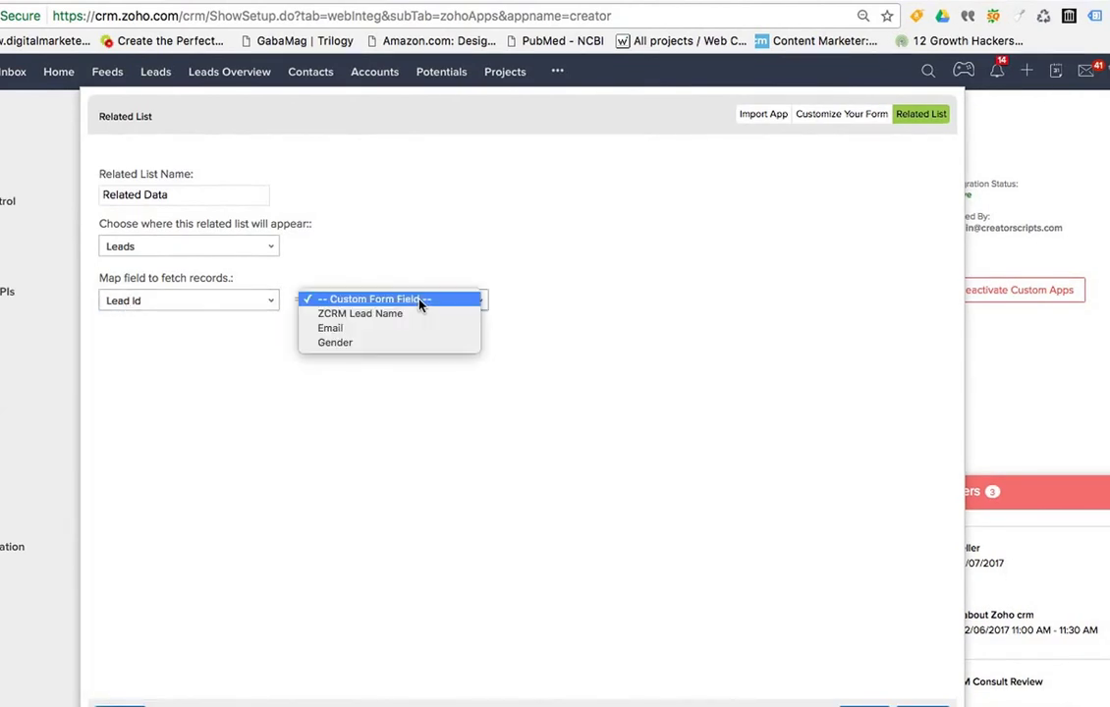
{"action": "left_click", "coordinate": [396, 315]}
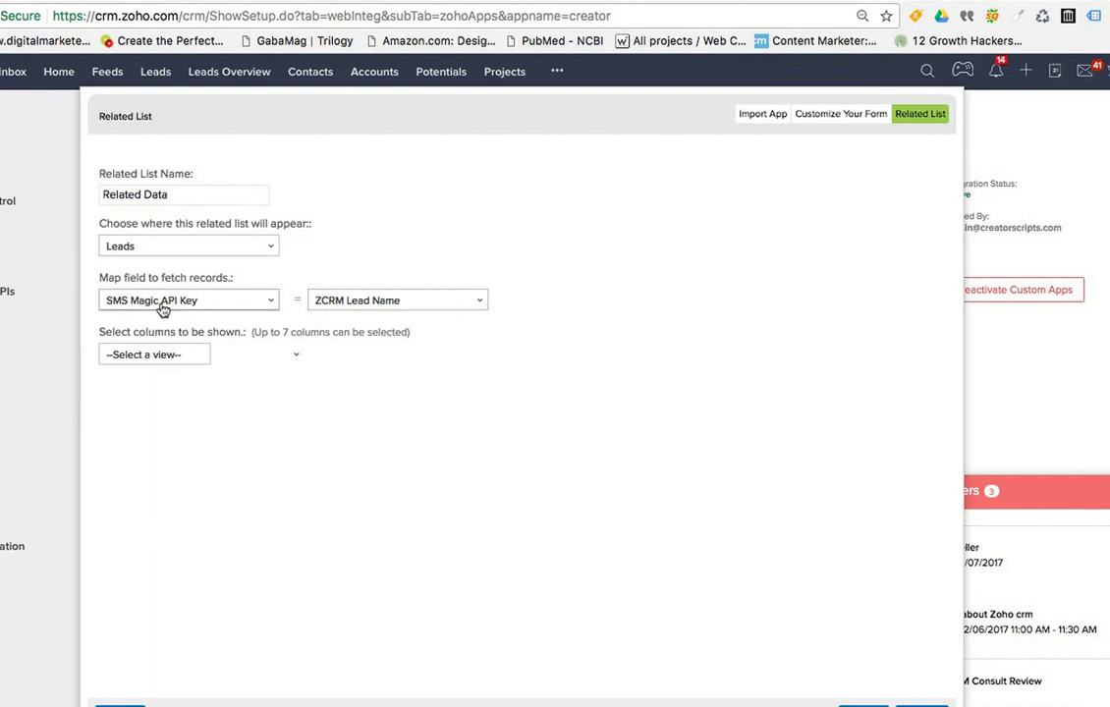
Correct the lead-side mapping so Lead Id matches ZCRM Lead Name.
{"action": "left_click", "coordinate": [269, 304]}
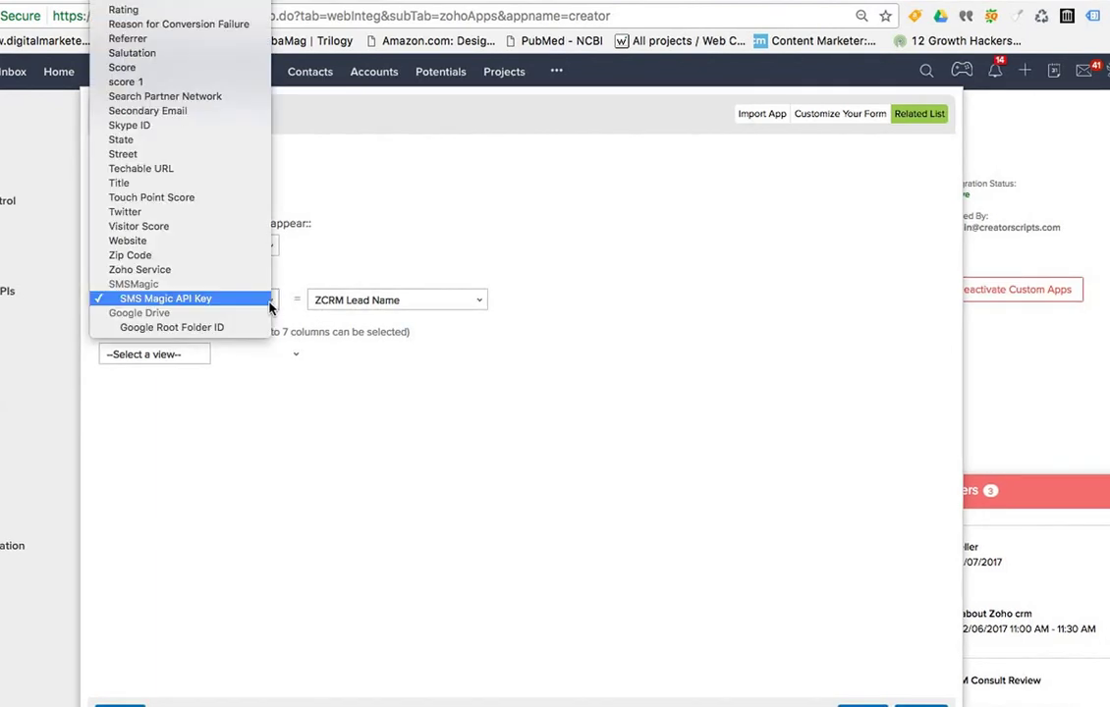
{"action": "scroll", "coordinate": [240, 238], "scroll_direction": "up", "scroll_amount": 10}
{"action": "scroll", "coordinate": [210, 32], "scroll_direction": "up", "scroll_amount": 10}
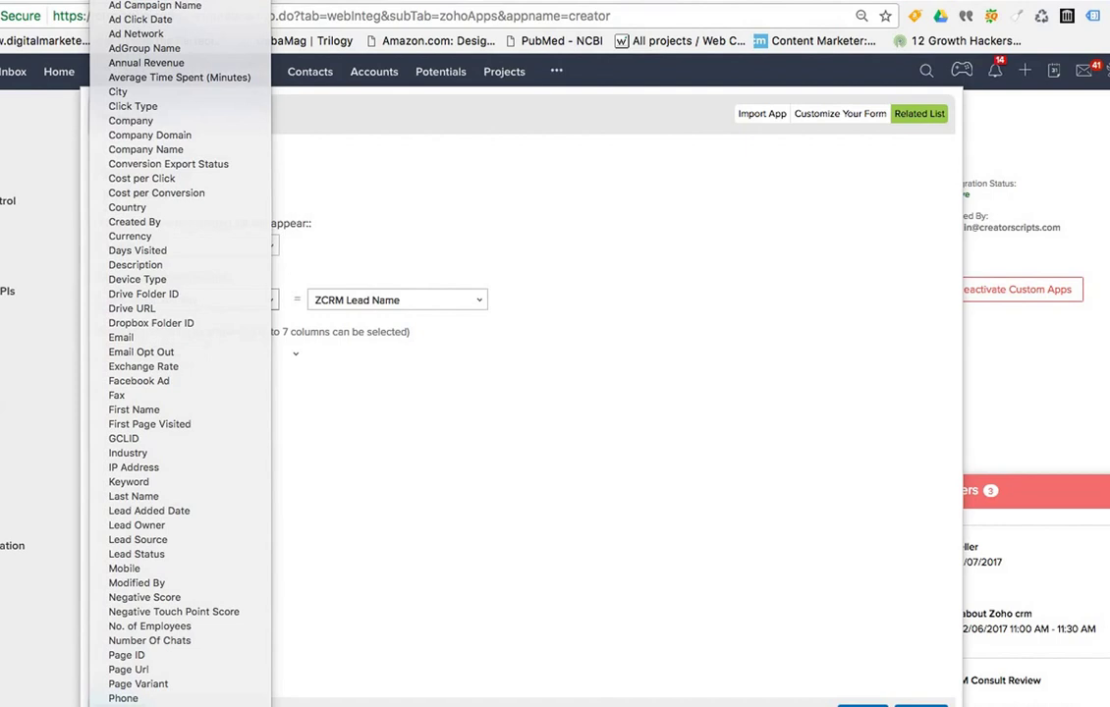
{"action": "left_click", "coordinate": [203, 287]}
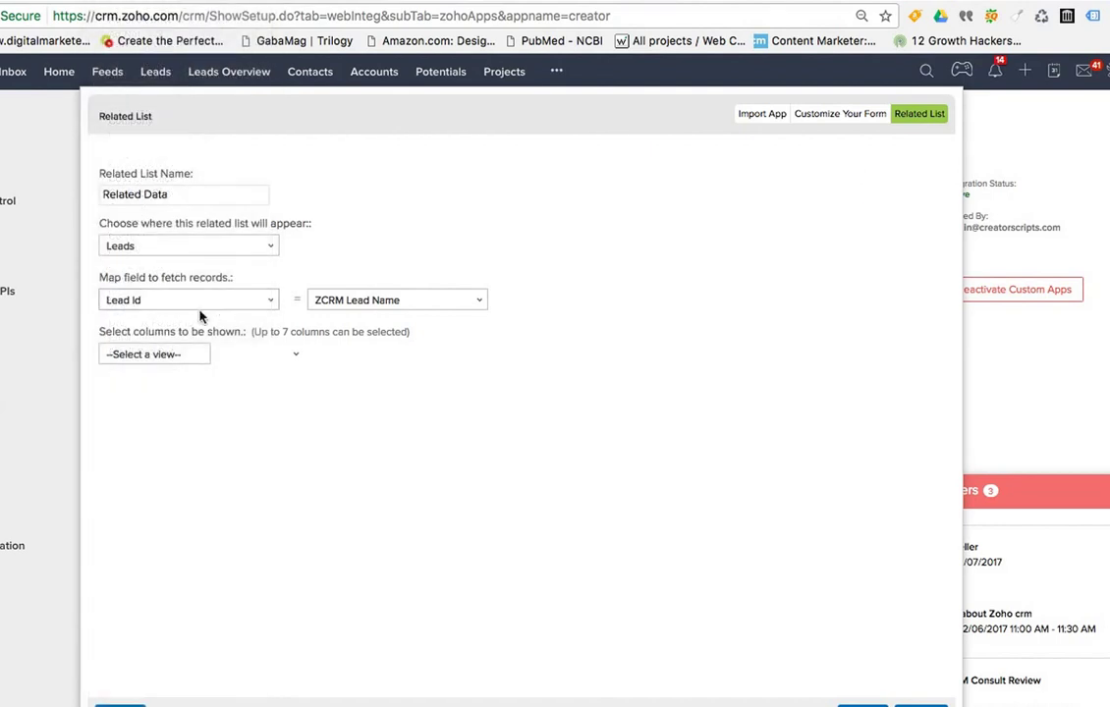
Use the Related List Report view with ZCRM Lead Name, Email and Notes columns, then save.
{"action": "left_click", "coordinate": [158, 359]}
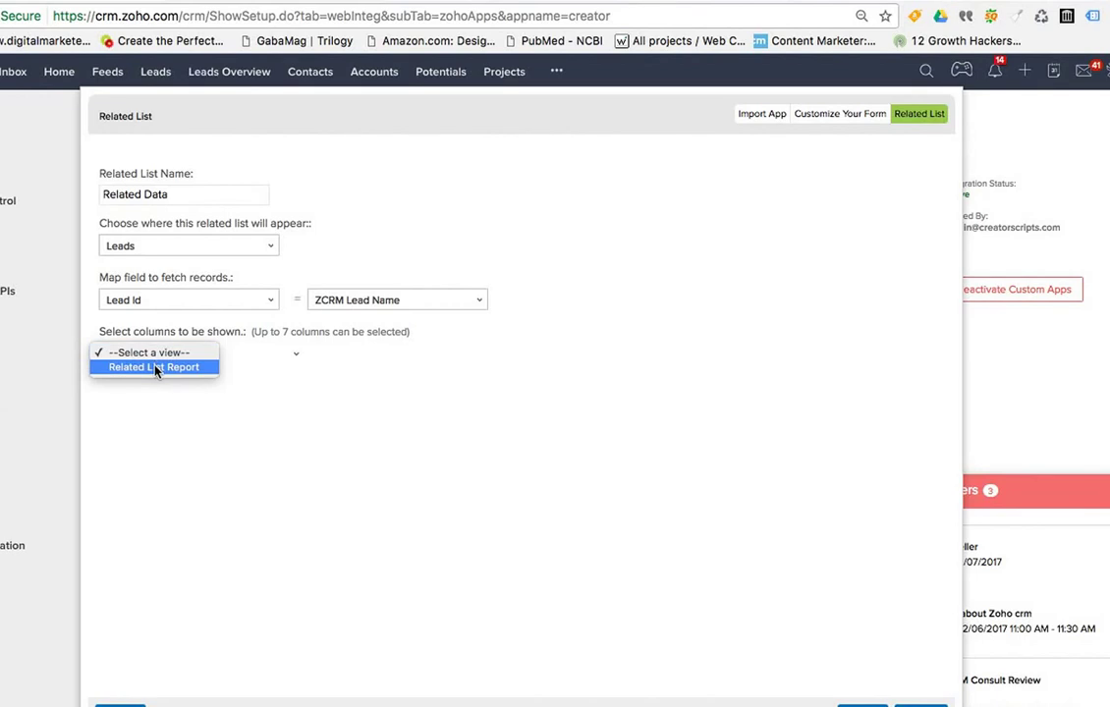
{"action": "left_click", "coordinate": [154, 368]}
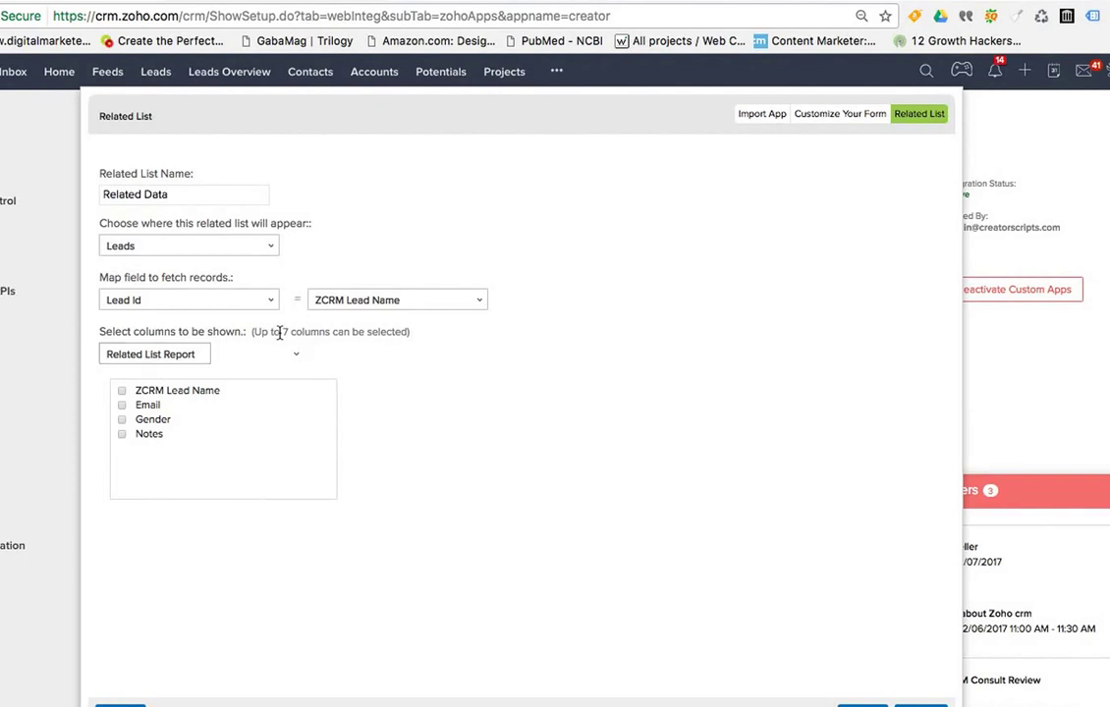
{"action": "left_click", "coordinate": [122, 391]}
{"action": "left_click", "coordinate": [122, 434]}
{"action": "left_click", "coordinate": [862, 703]}
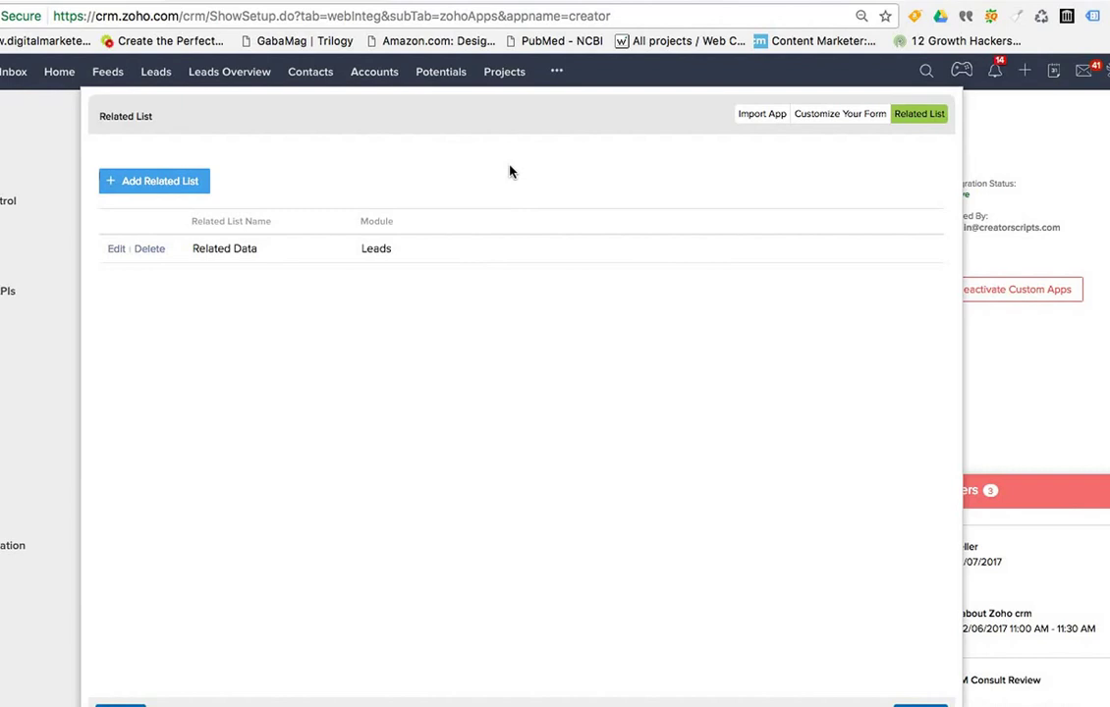
Close the setup and open a lead with linked form data from Leads.
{"action": "left_click", "coordinate": [920, 703]}
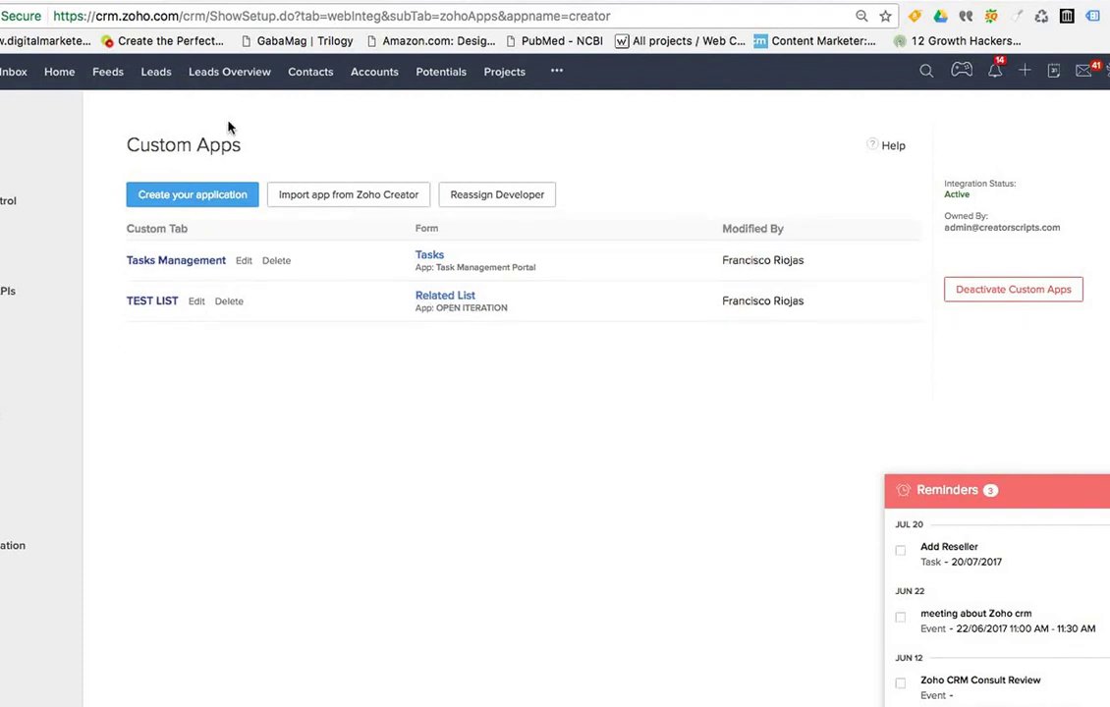
{"action": "left_click", "coordinate": [157, 71]}
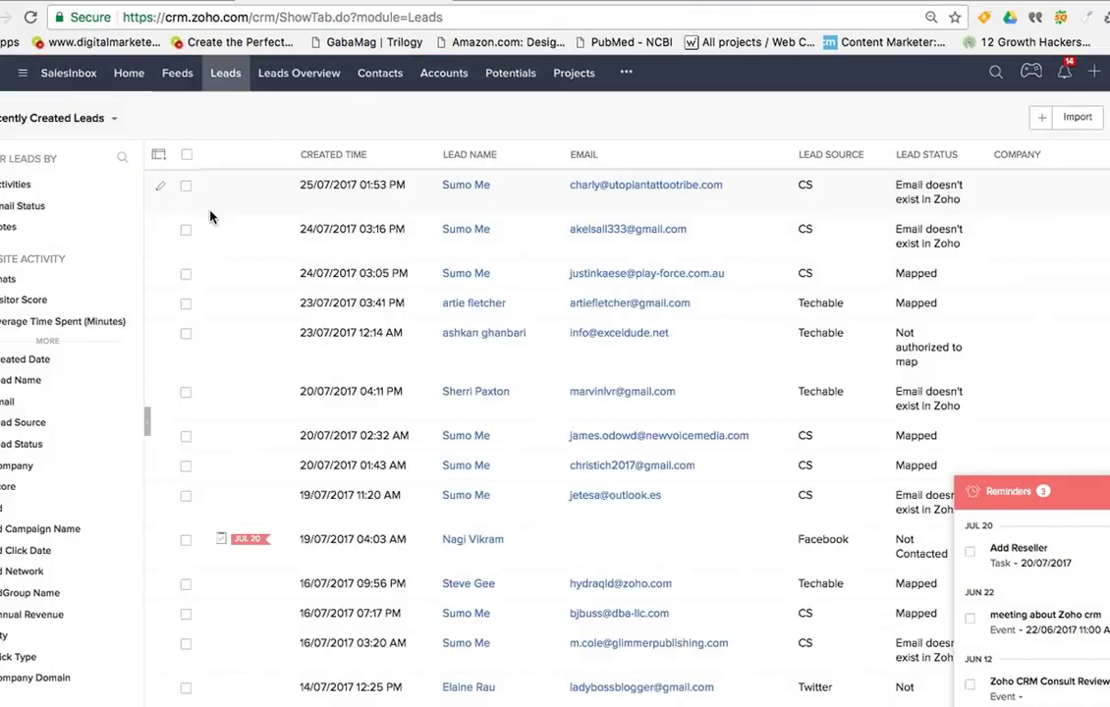
{"action": "left_click", "coordinate": [463, 541]}
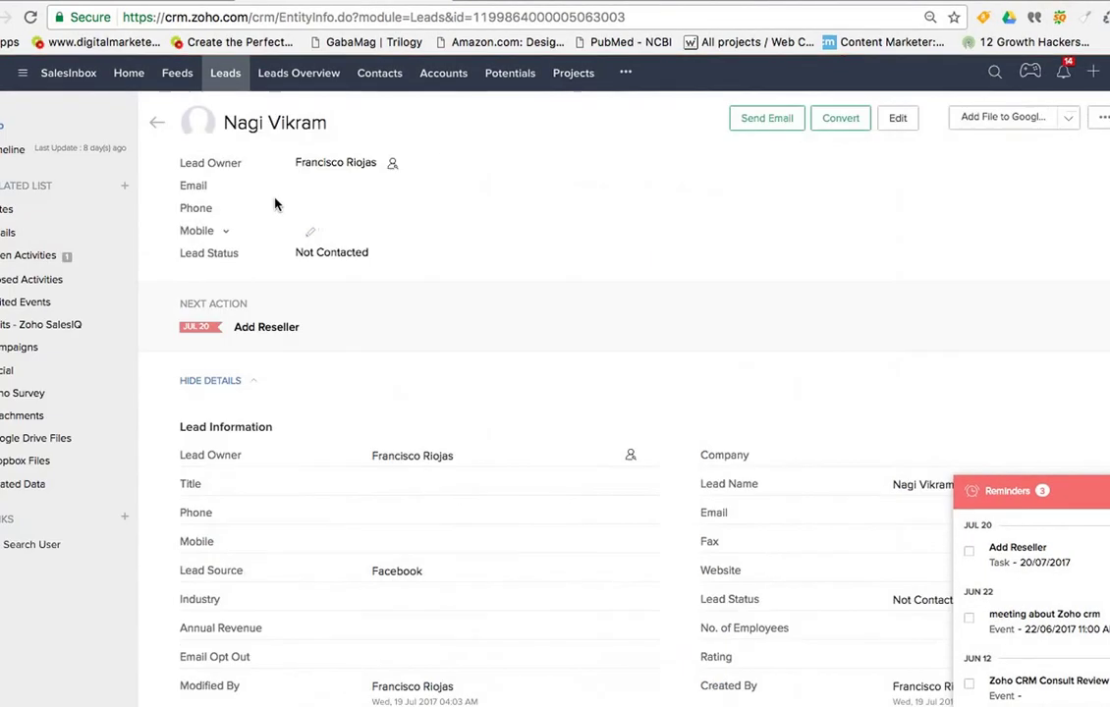
Scroll to the lead's Related Data list showing the Creator record's email, gender and notes.
{"action": "scroll", "coordinate": [535, 398], "scroll_direction": "down", "scroll_amount": 2}
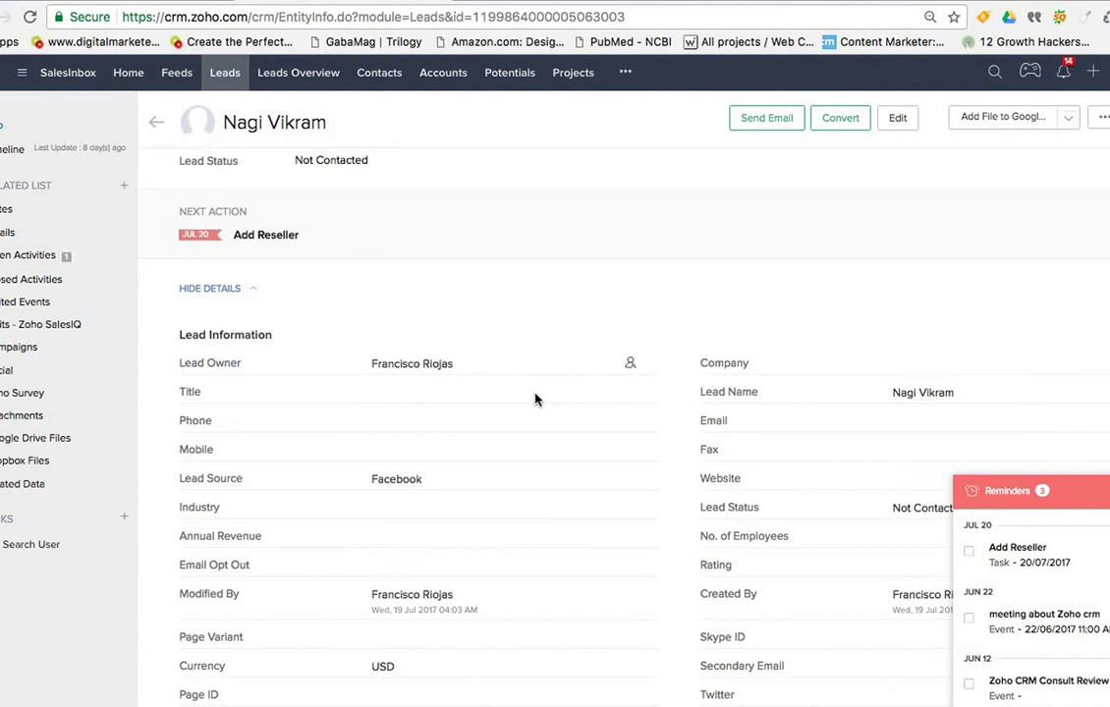
{"action": "scroll", "coordinate": [536, 398], "scroll_direction": "down", "scroll_amount": 3}
{"action": "scroll", "coordinate": [535, 398], "scroll_direction": "down", "scroll_amount": 5}
{"action": "scroll", "coordinate": [535, 398], "scroll_direction": "down", "scroll_amount": 5}
{"action": "scroll", "coordinate": [535, 398], "scroll_direction": "down", "scroll_amount": 5}
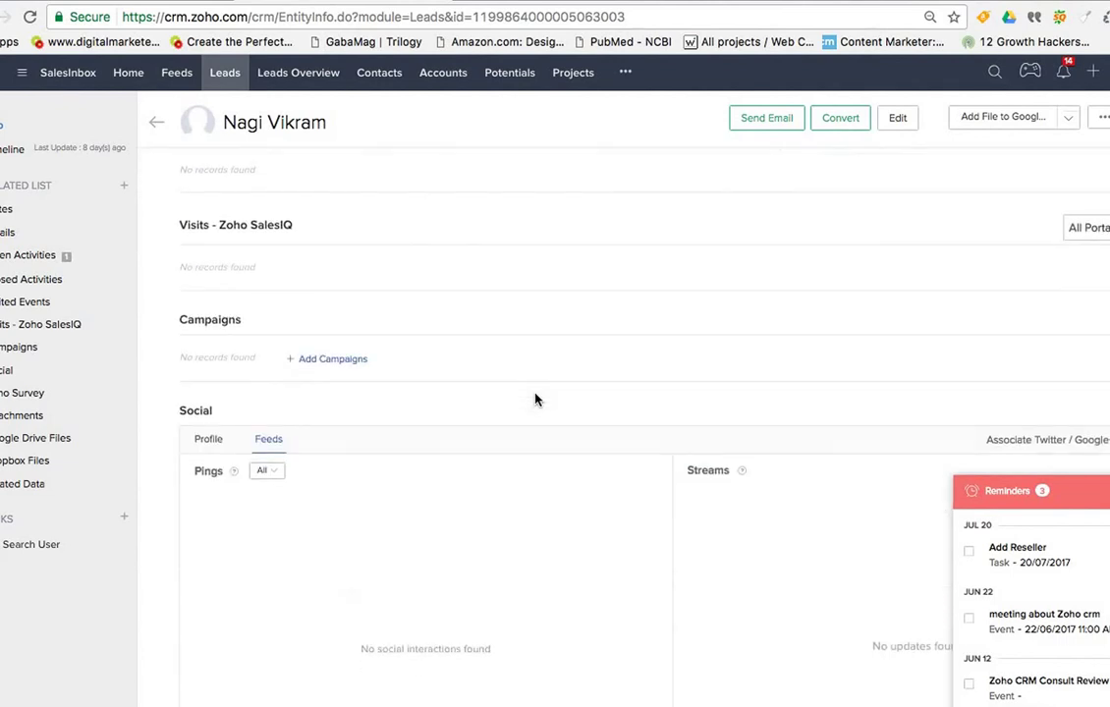
{"action": "scroll", "coordinate": [536, 398], "scroll_direction": "down", "scroll_amount": 4}
{"action": "scroll", "coordinate": [535, 397], "scroll_direction": "down", "scroll_amount": 3}
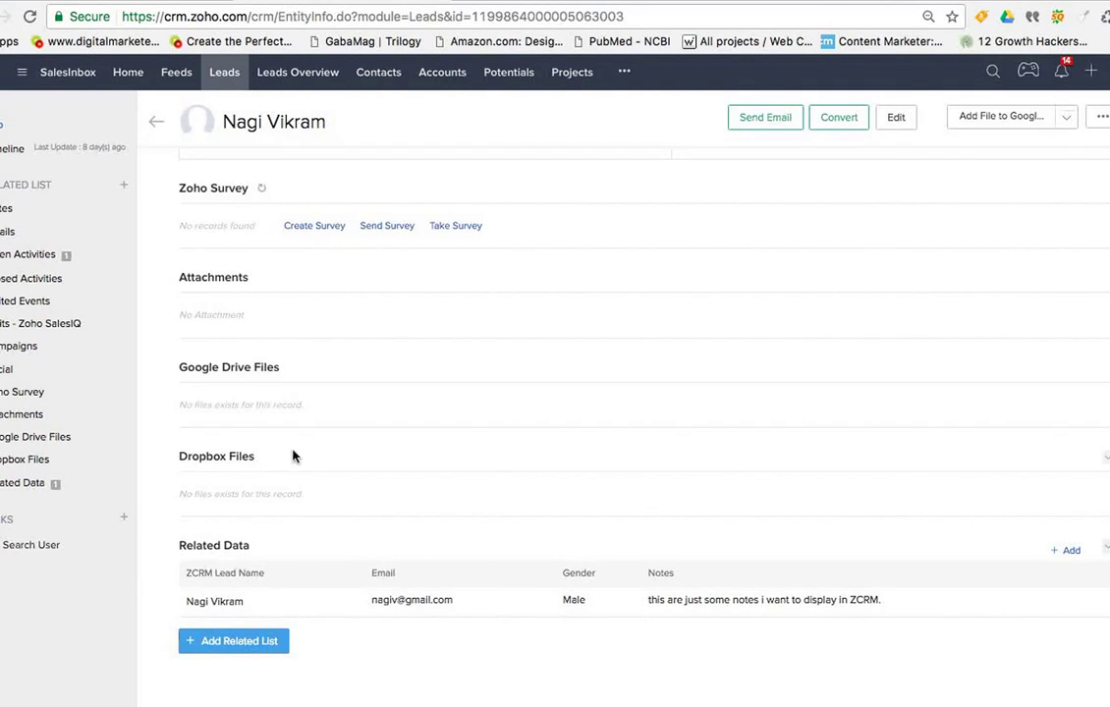
{"action": "scroll", "coordinate": [293, 455], "scroll_direction": "up", "scroll_amount": 2}
{"action": "scroll", "coordinate": [292, 455], "scroll_direction": "up", "scroll_amount": 5}
{"action": "scroll", "coordinate": [293, 455], "scroll_direction": "up", "scroll_amount": 5}
{"action": "scroll", "coordinate": [293, 454], "scroll_direction": "down", "scroll_amount": 5}
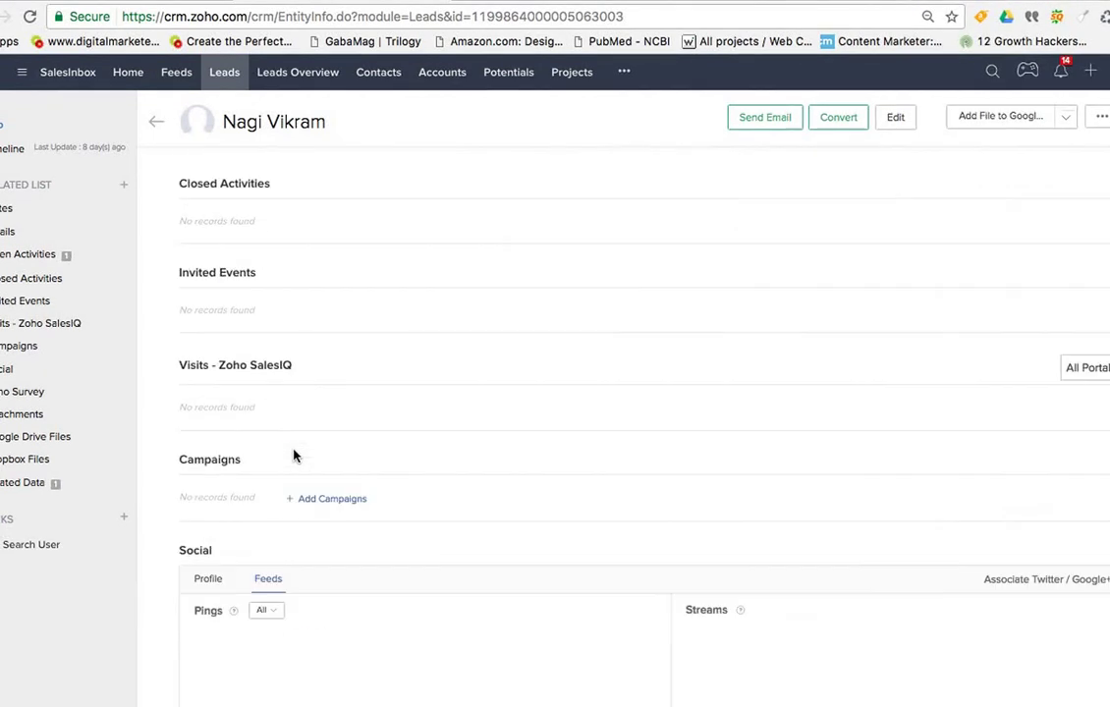
{"action": "scroll", "coordinate": [292, 454], "scroll_direction": "down", "scroll_amount": 5}
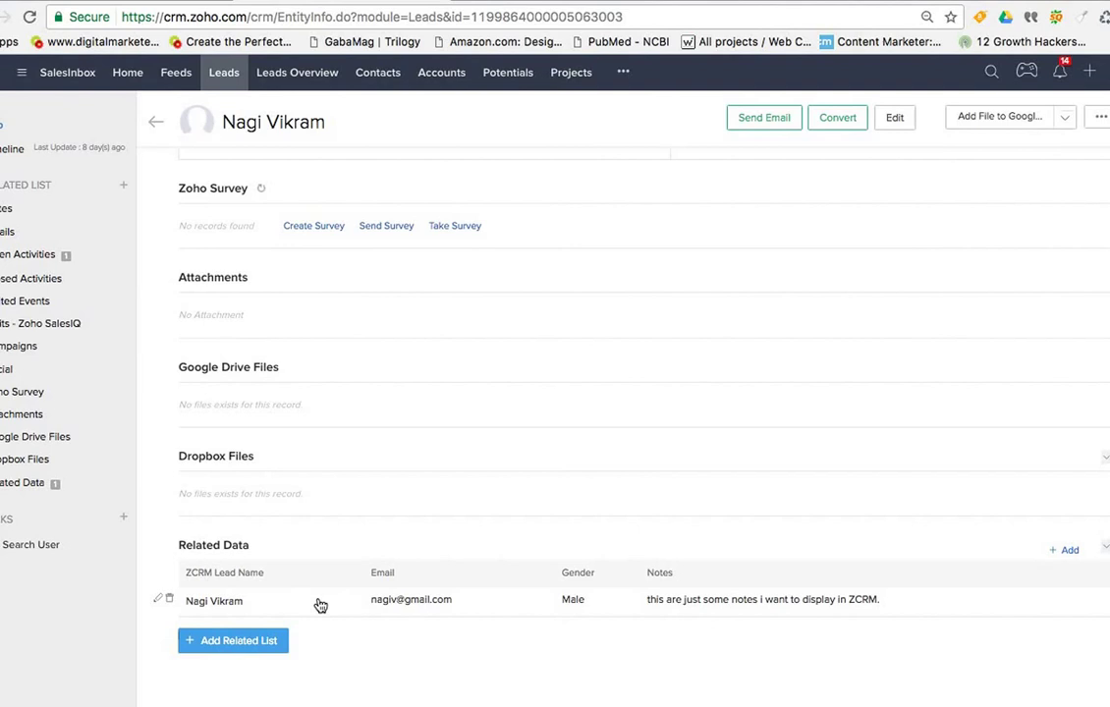
{"action": "left_click", "coordinate": [158, 600]}
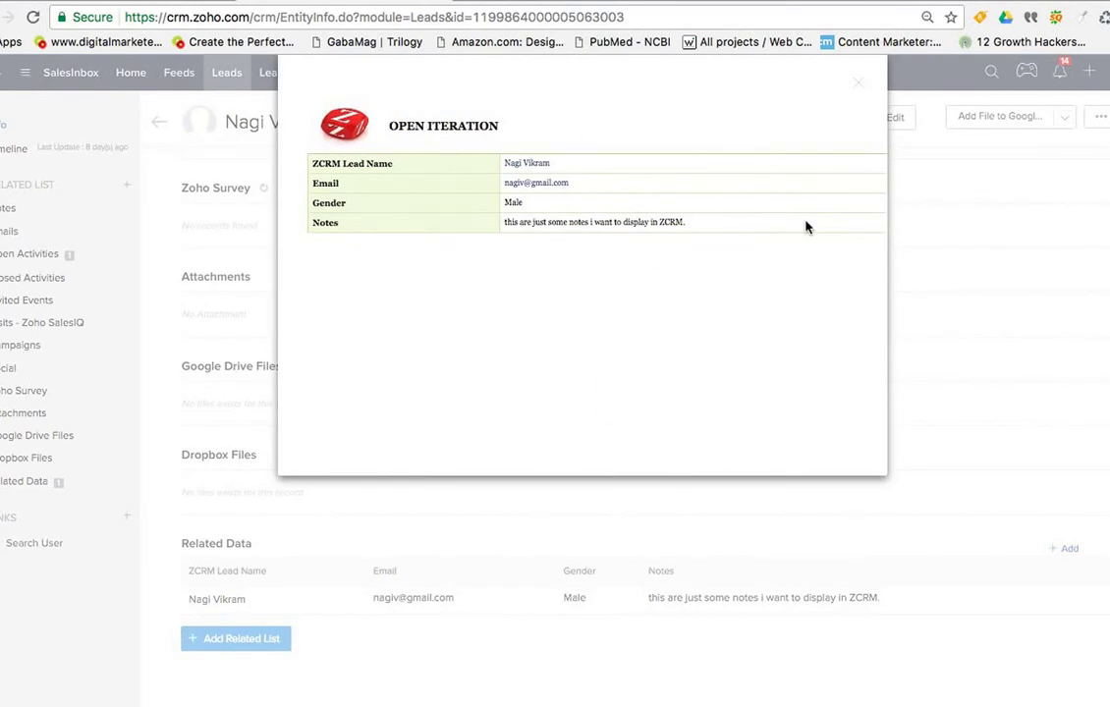
{"action": "left_click", "coordinate": [857, 83]}
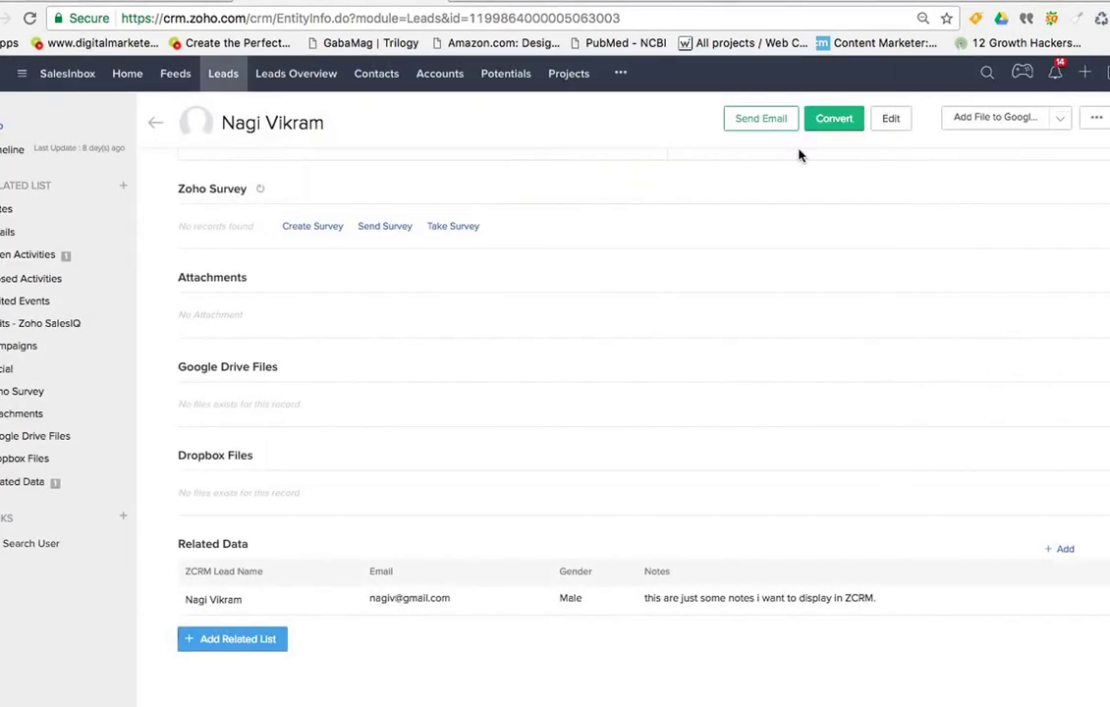